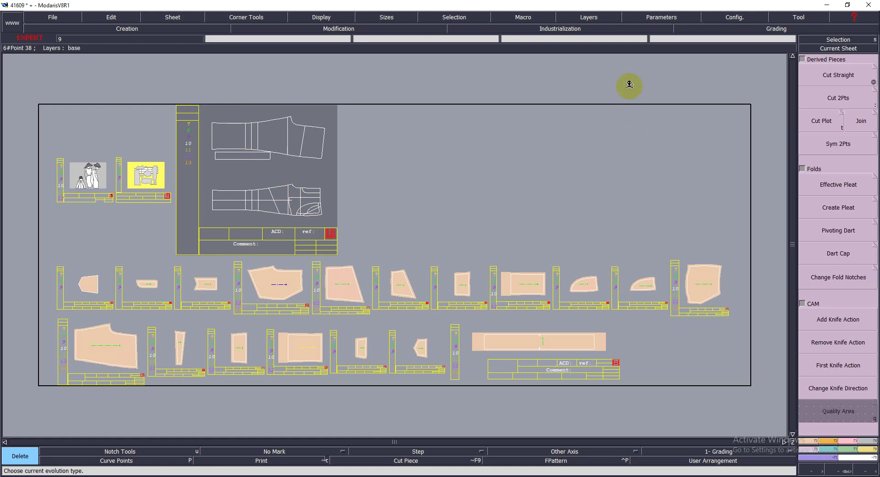
Step: Cut the upper trouser leg out of the base pattern as a new piece on its own sheet
key(z)
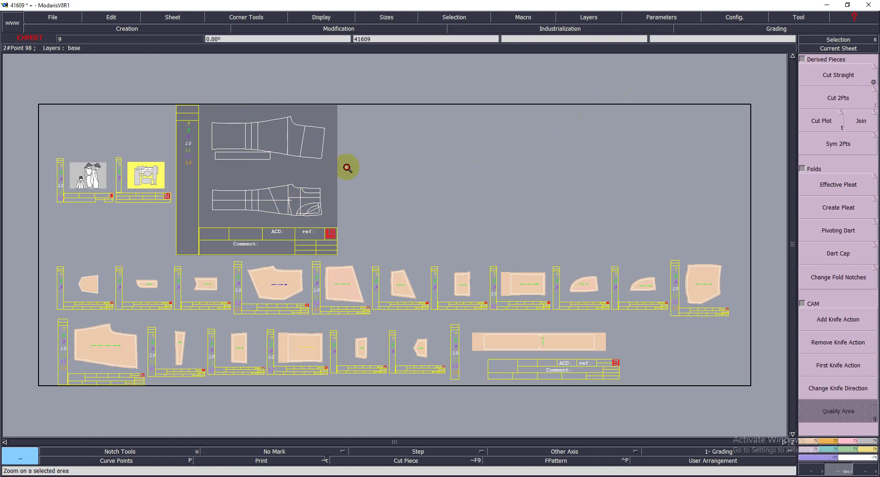
drag(348, 168, 213, 110)
key(r)
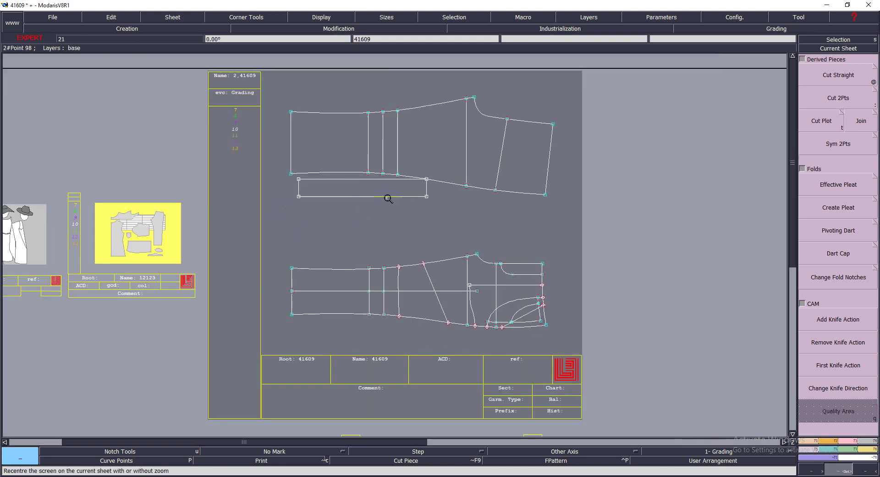
key(s)
click(522, 151)
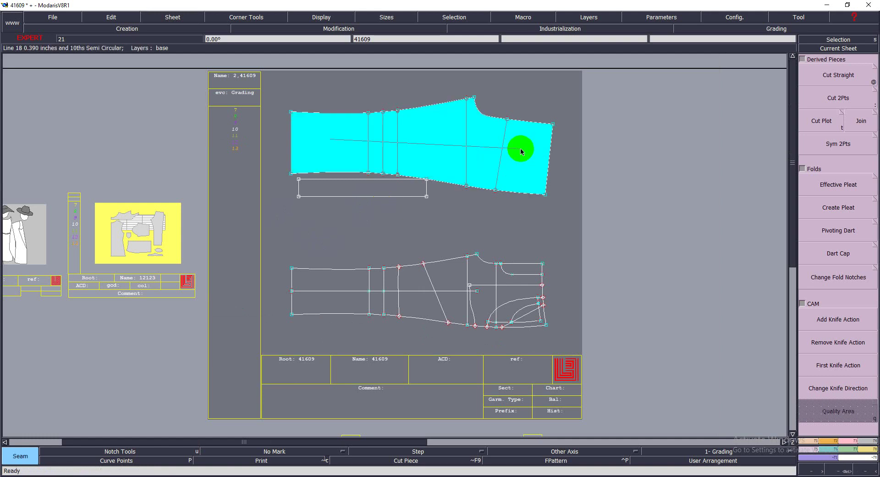
key(Home)
click(536, 166)
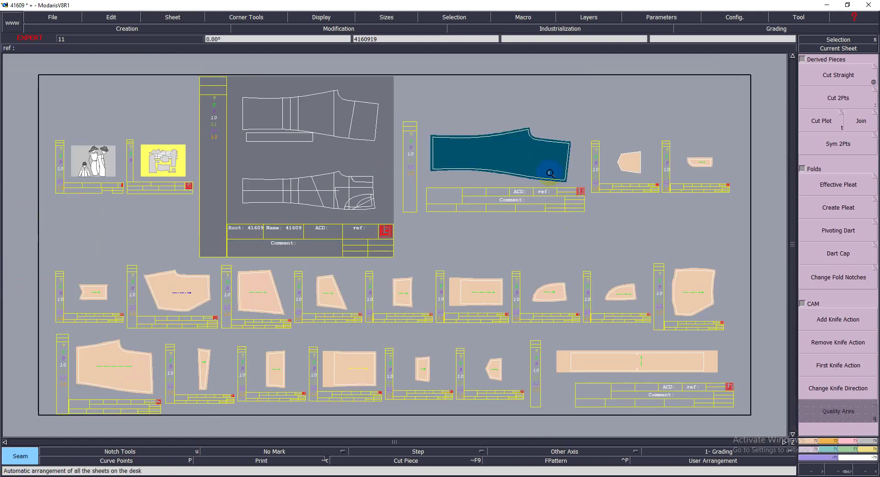
Step: Auto-arrange the desk and zoom in on the new trouser piece sheet 4160919
key(z)
click(535, 168)
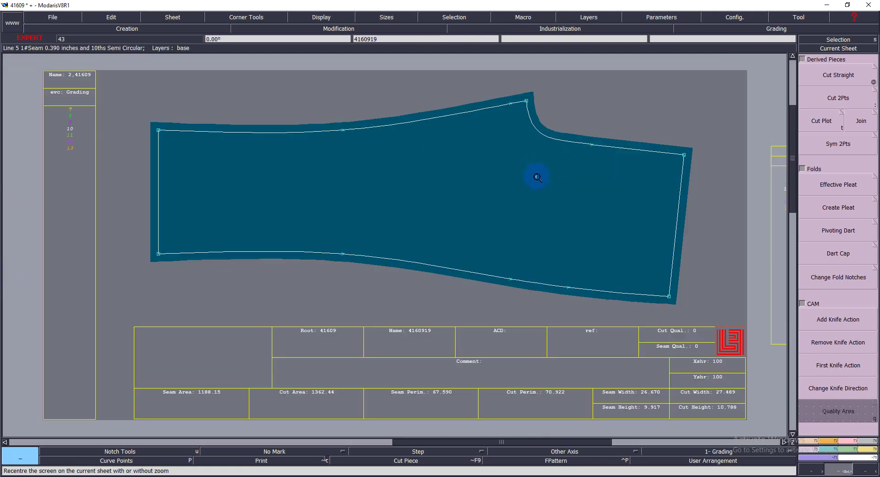
key(F5)
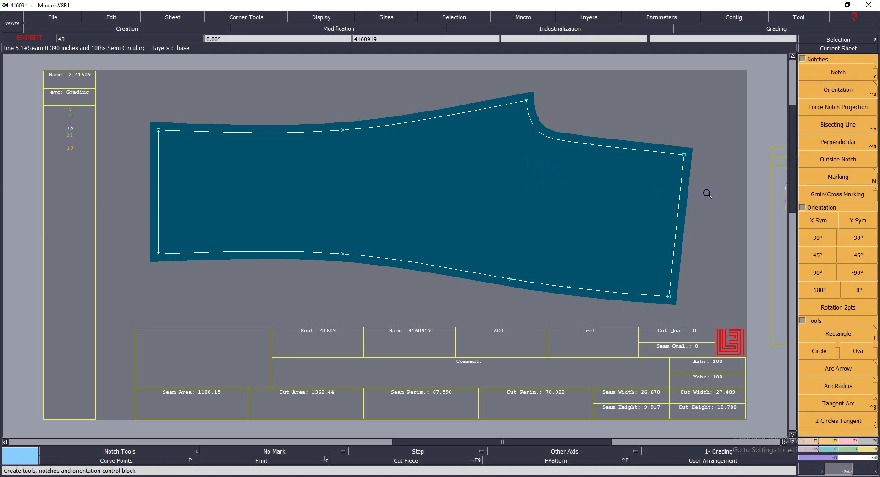
Step: Rotate the trouser sheet 90° so the leg stands upright, then recentre the view
click(818, 272)
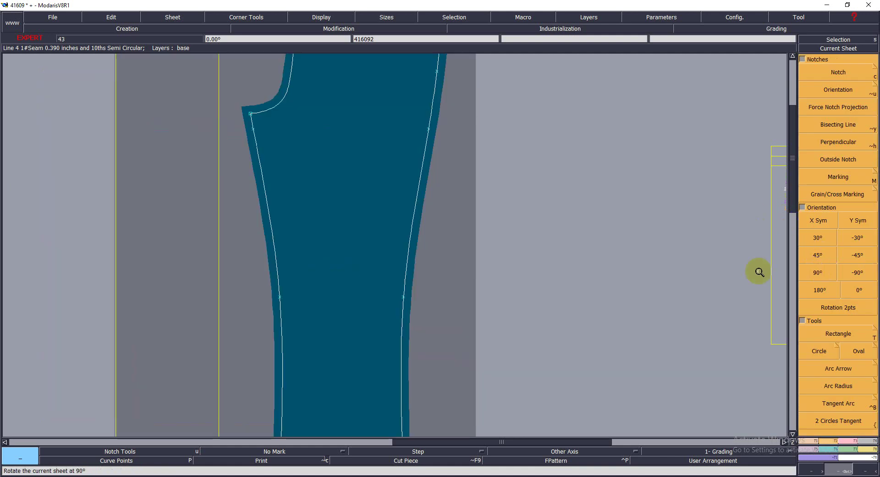
click(705, 270)
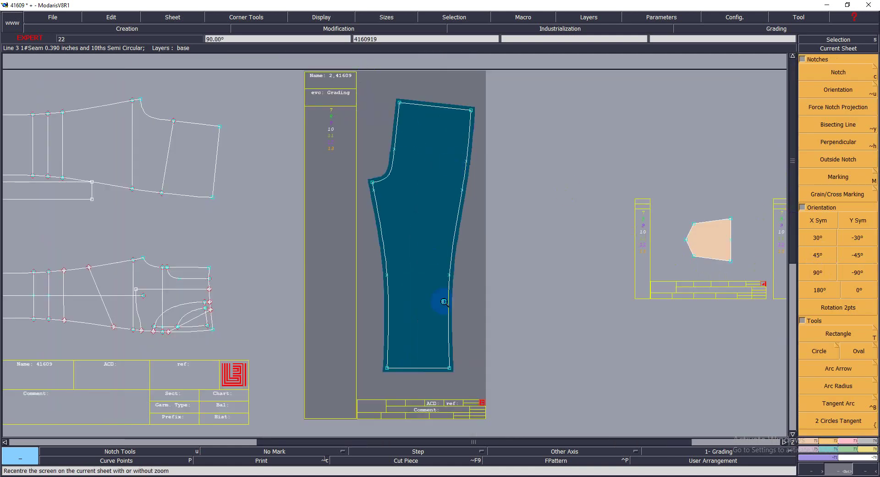
click(479, 388)
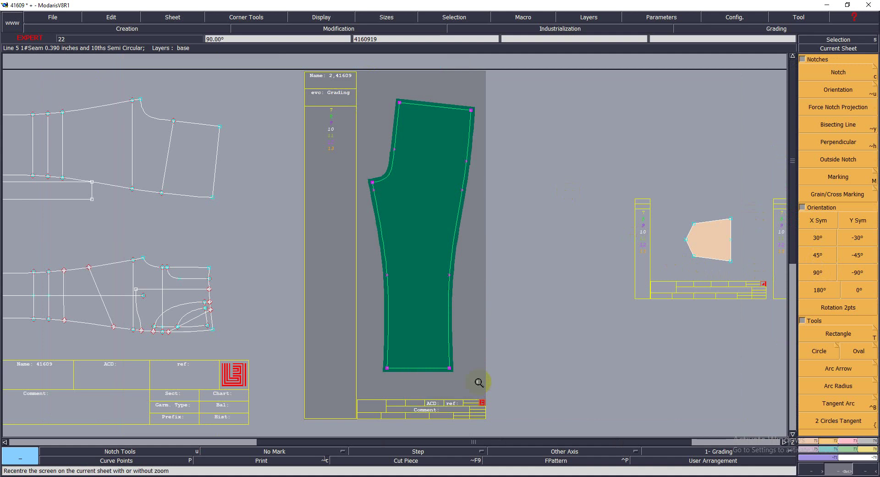
Step: Remove the seam allowance from the trouser piece with Del. Line Seam Val
click(560, 29)
click(838, 84)
click(454, 123)
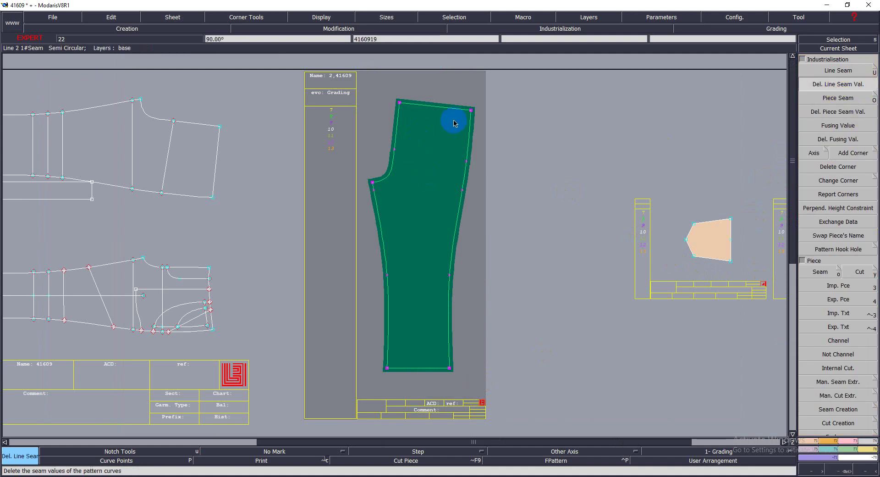
click(468, 115)
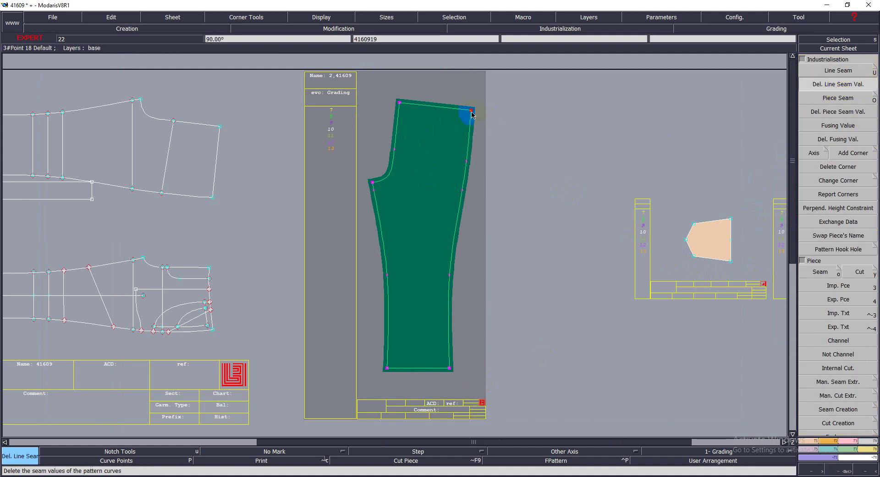
Step: Select the trouser sheet and zoom in on the top of the piece
click(462, 89)
click(491, 174)
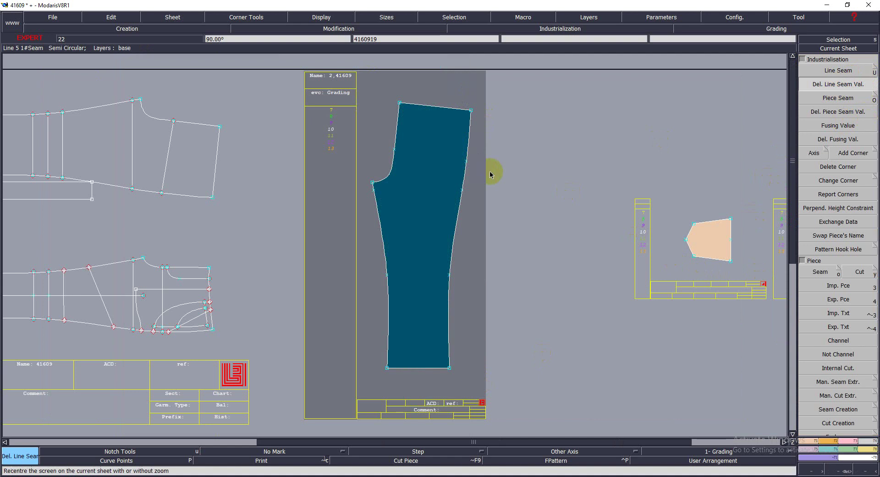
key(z)
drag(379, 82, 487, 228)
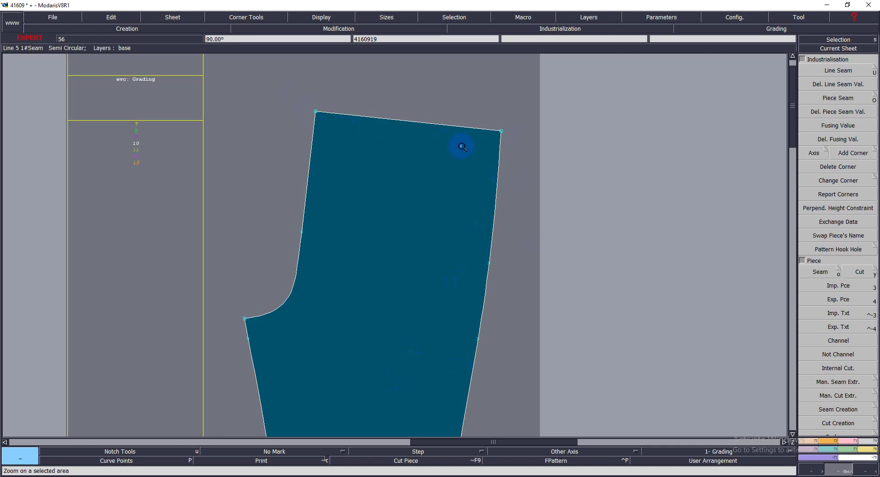
Step: Place a developed point 3.638 inches along the trouser's waist edge
right_click(473, 161)
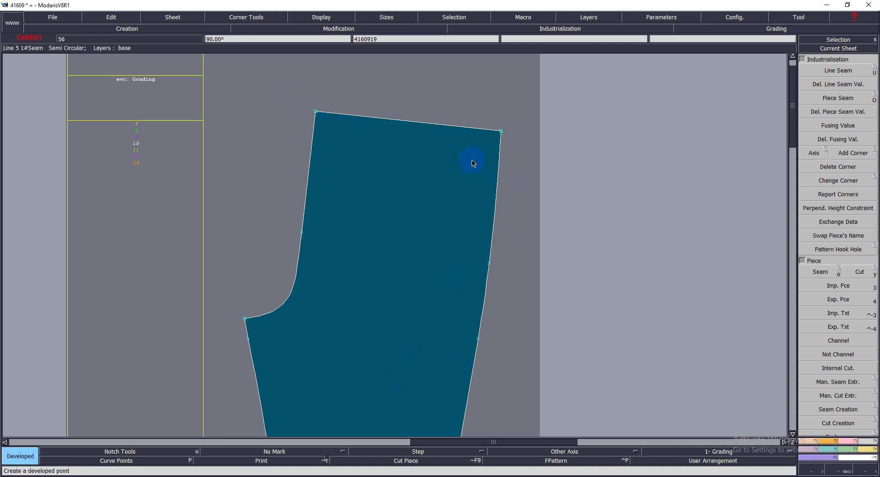
click(501, 131)
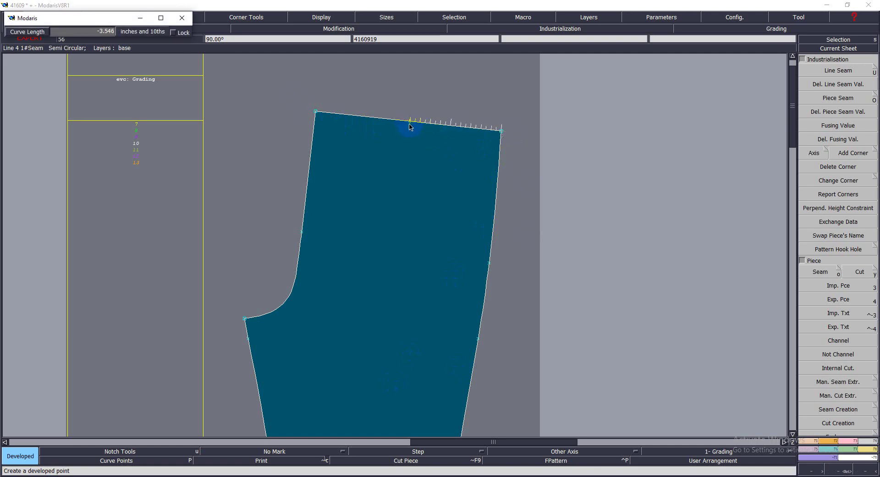
click(407, 124)
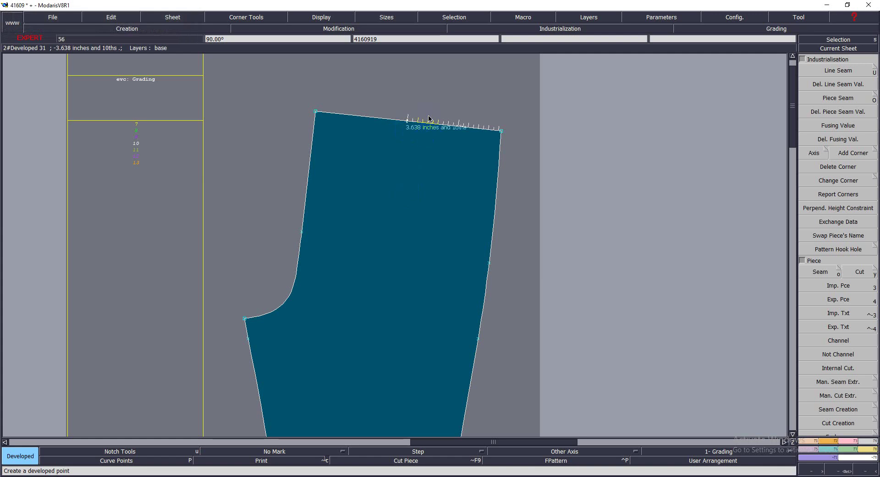
right_click(404, 142)
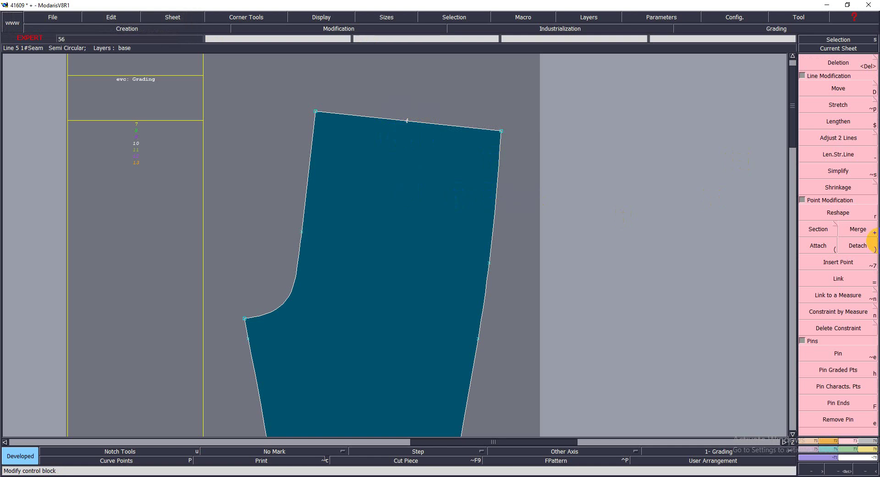
Step: Insert the waist mark as a real point and split the waist edge there
click(838, 261)
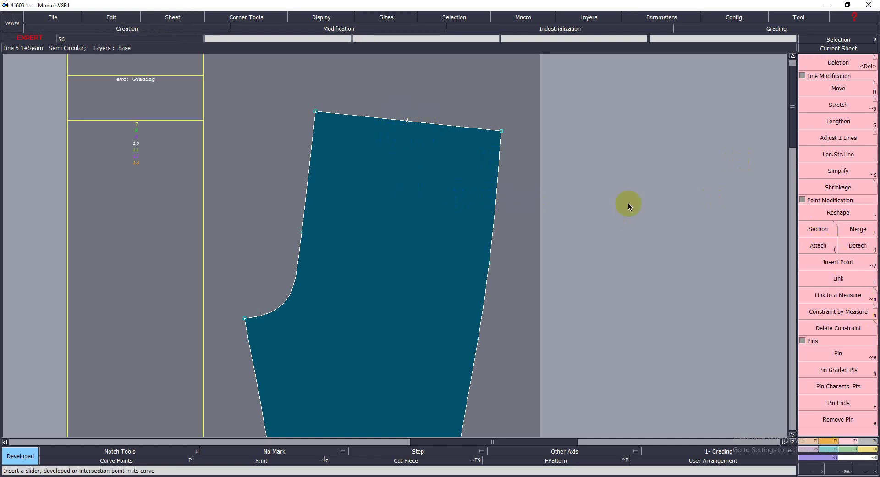
click(408, 122)
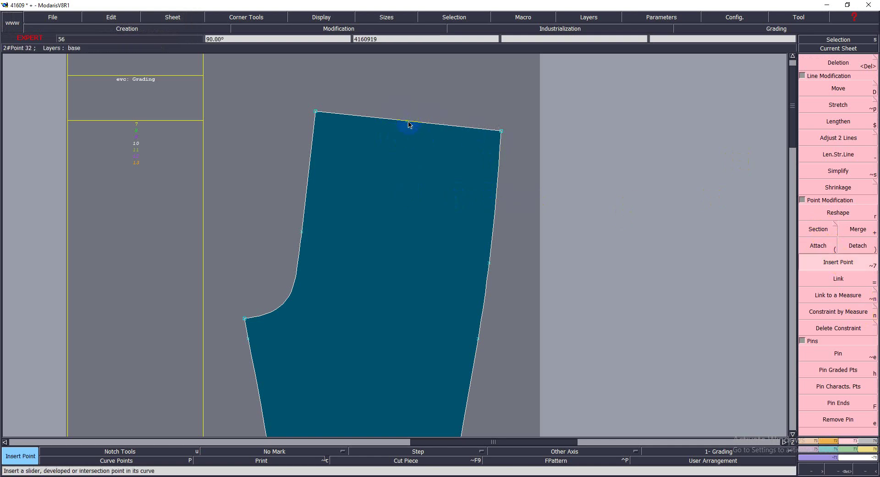
click(818, 229)
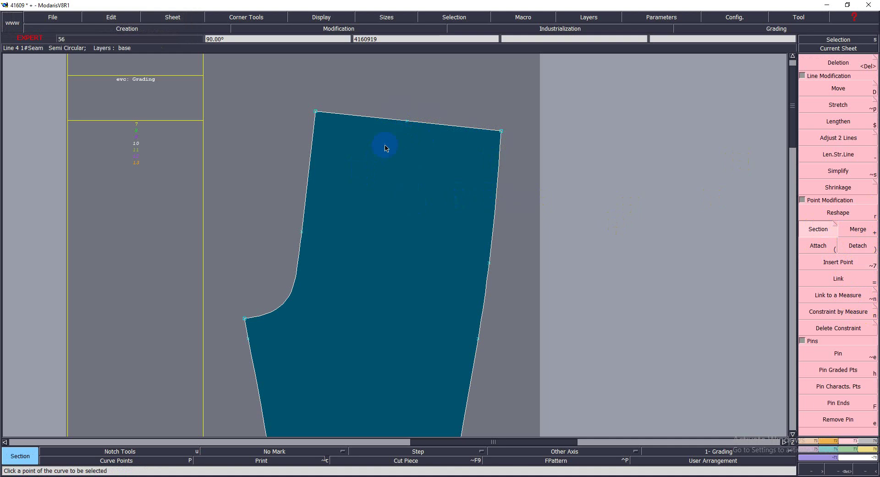
click(407, 122)
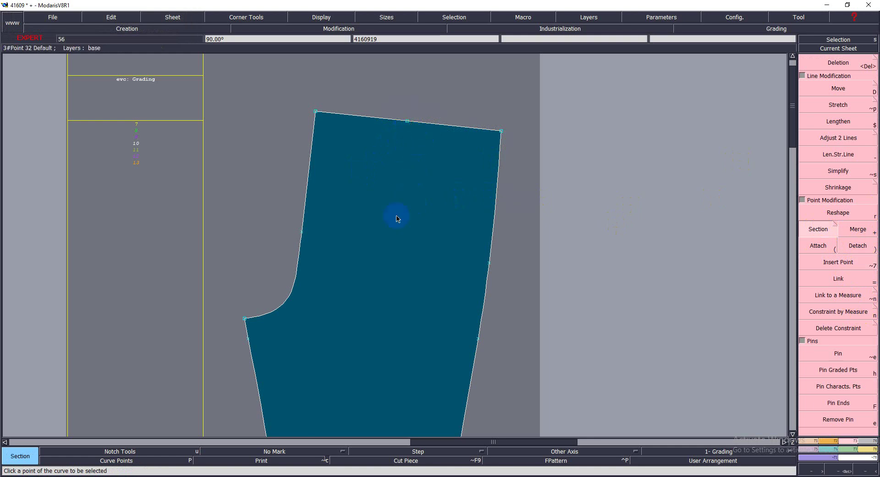
Step: Draw a straight dart line from the waist point with dx -0.300 and dy -3.500
key(2)
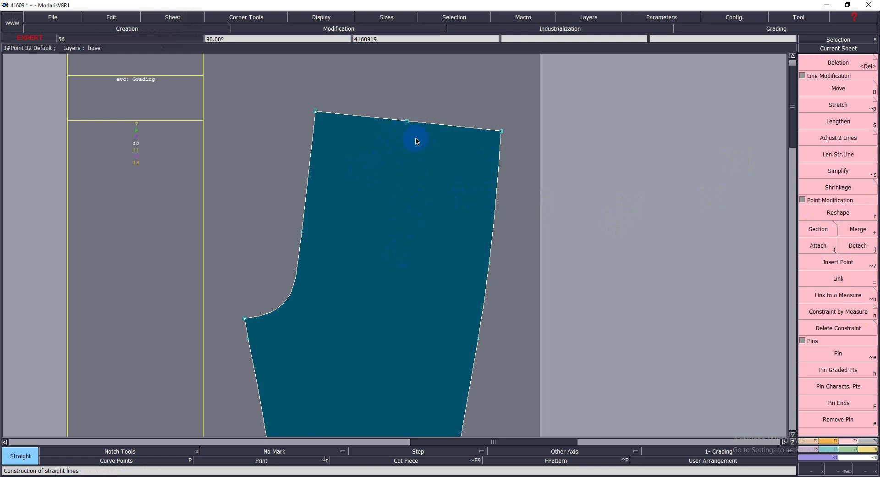
click(407, 121)
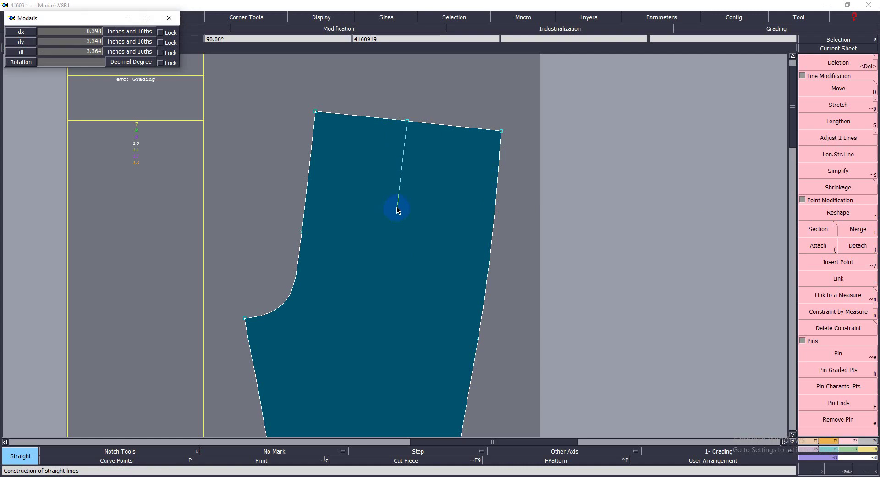
text(-0.300)
key(Tab)
text(-3.500)
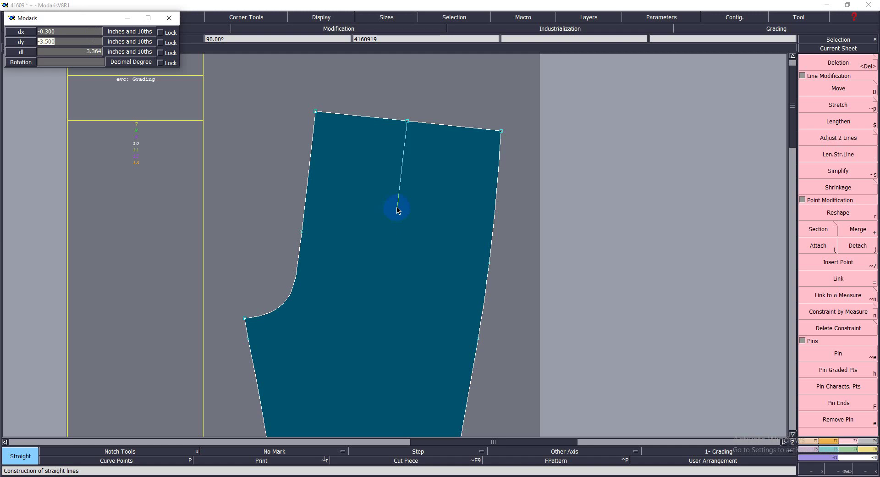
key(Return)
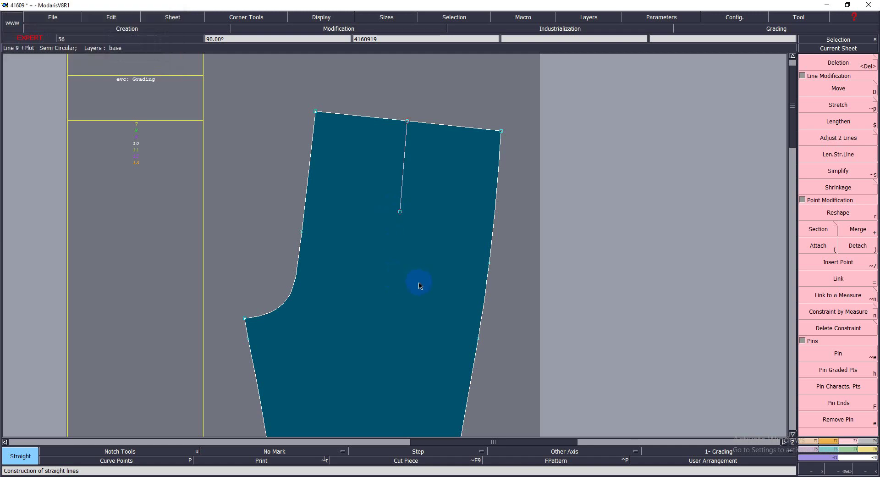
click(399, 125)
Step: Detach the dart line's top end from the shared waist point and reattach it lower down
click(407, 121)
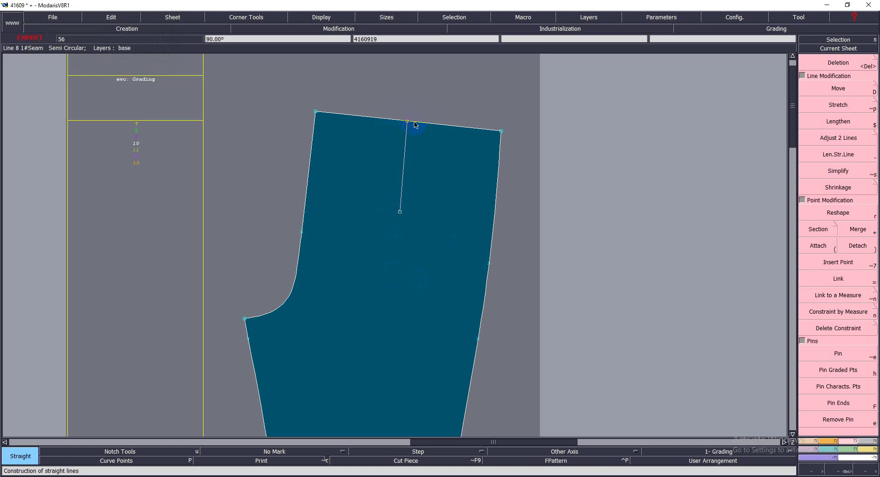
click(856, 248)
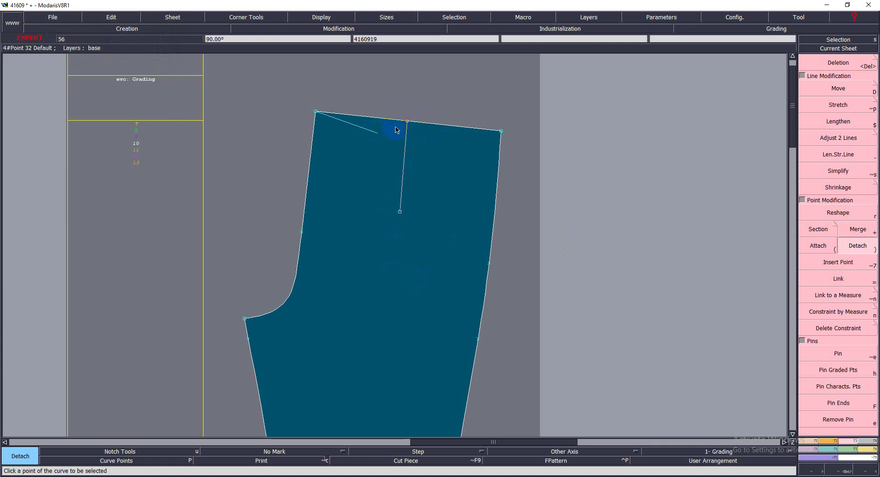
click(407, 123)
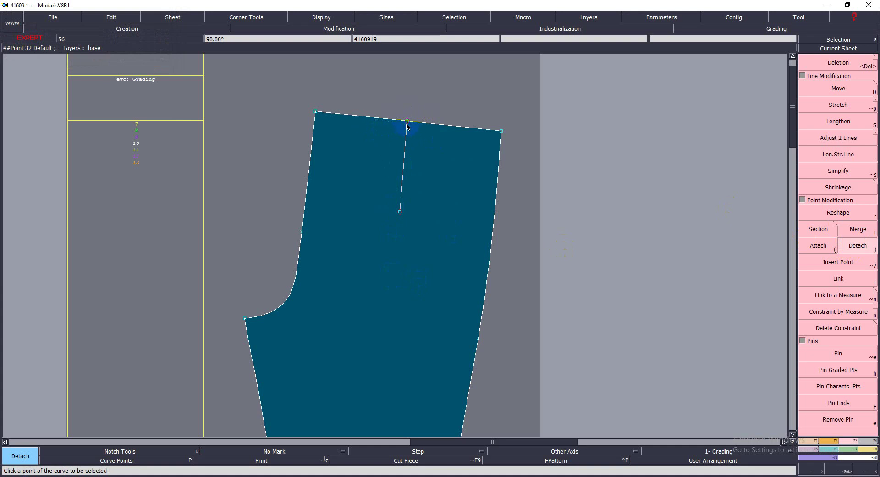
click(431, 131)
right_click(405, 125)
drag(411, 133, 409, 144)
click(407, 133)
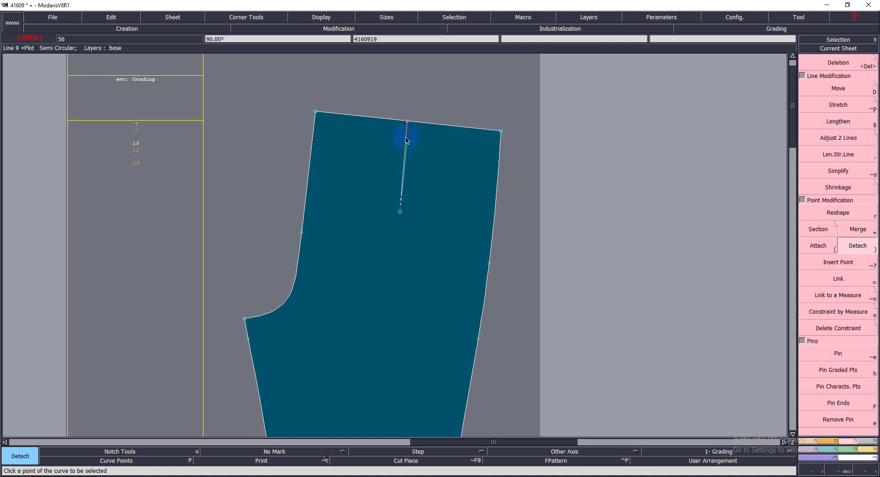
click(419, 178)
click(392, 132)
click(402, 161)
Step: Enable keeping plots of modified objects and choose the Move tool
click(259, 463)
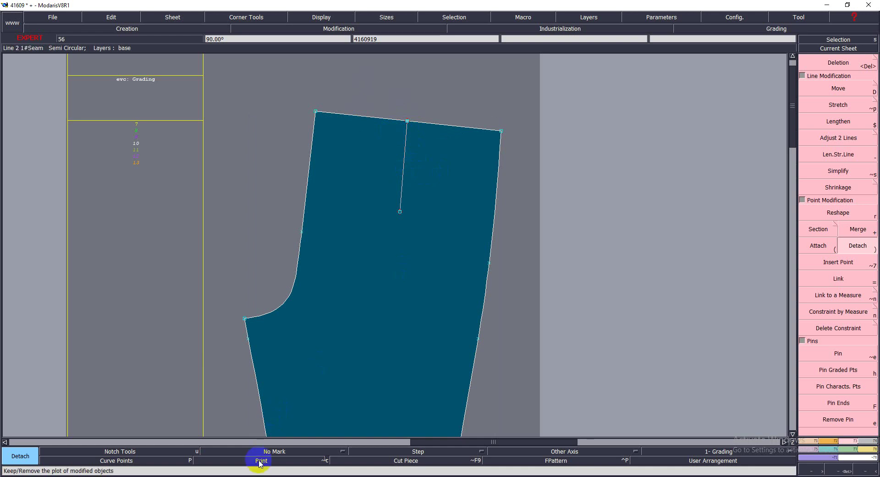
click(259, 462)
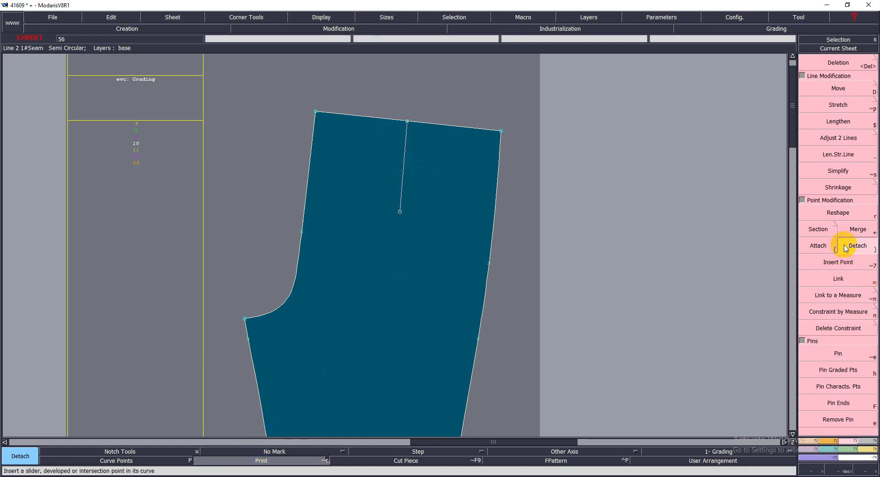
click(842, 96)
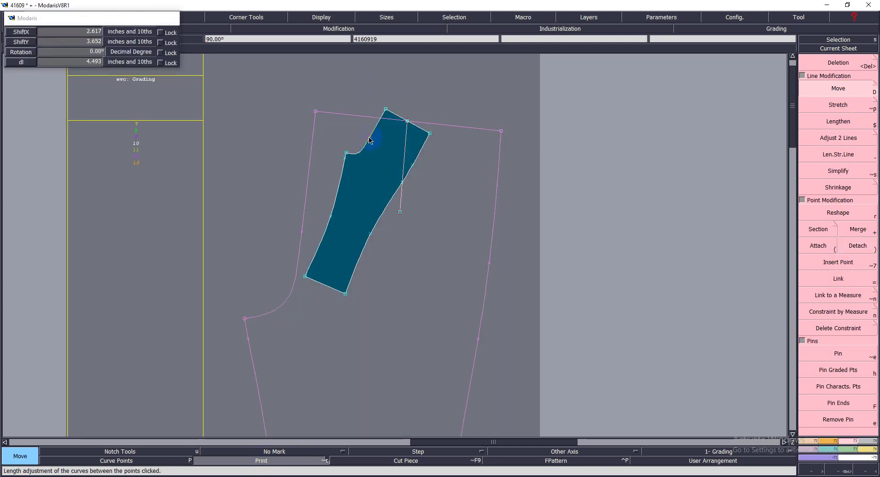
Step: Stretch the left waist corner outward with a horizontal shift of -0.3
click(372, 165)
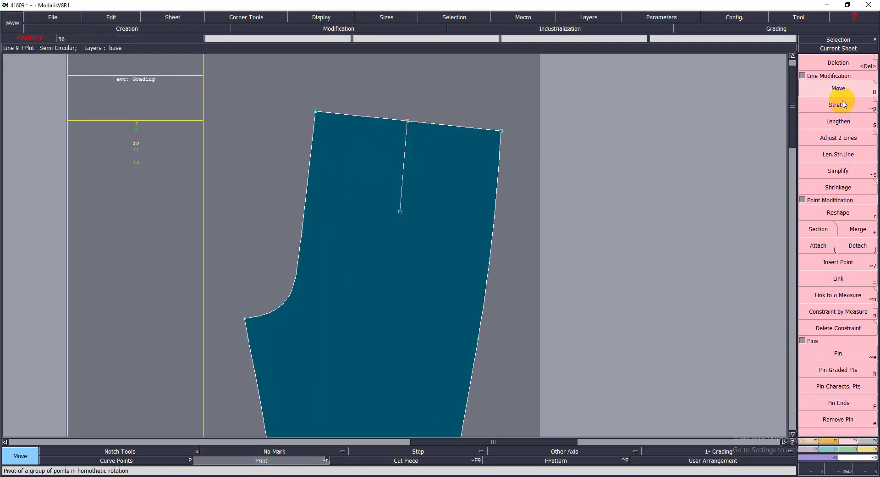
click(847, 109)
click(807, 125)
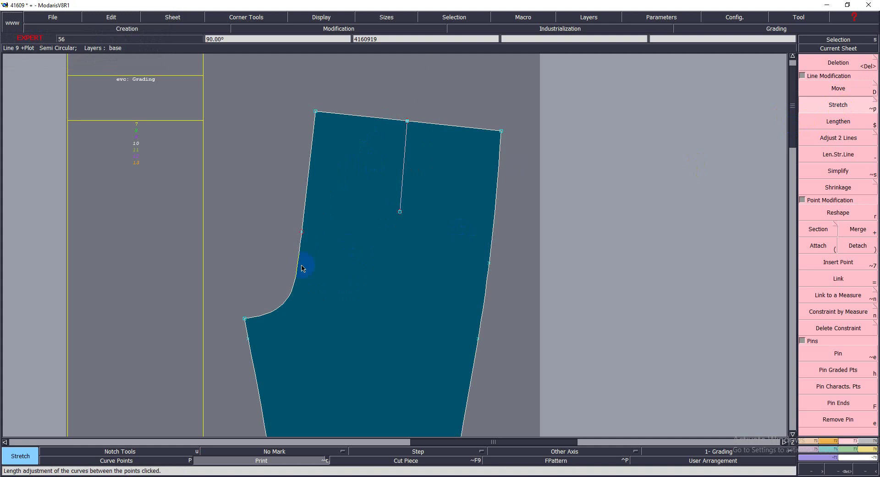
click(301, 234)
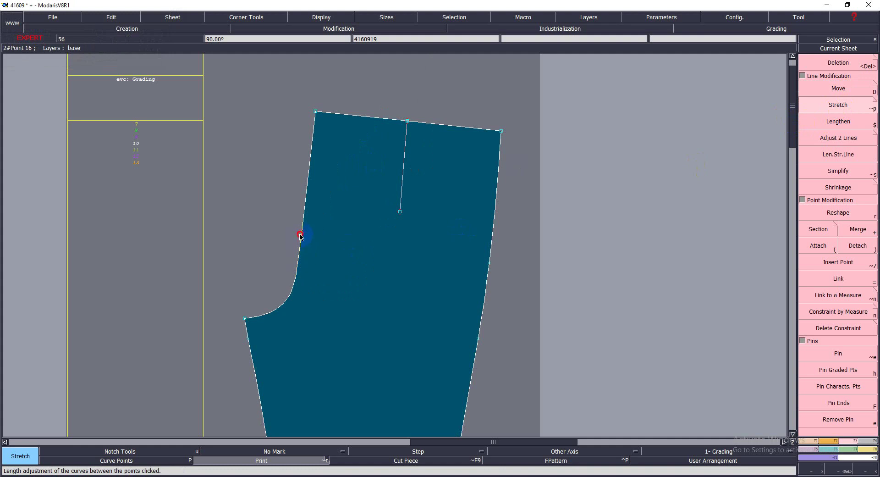
click(407, 122)
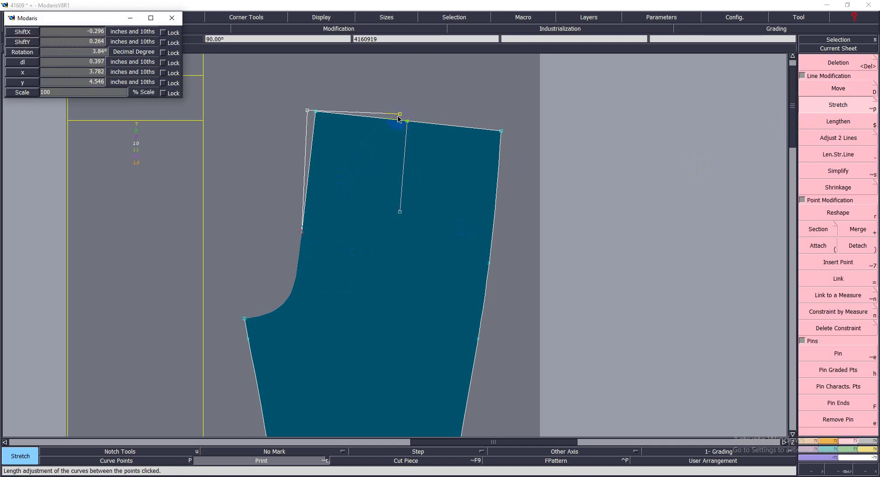
text(0.200)
key(BackSpace)
key(Return)
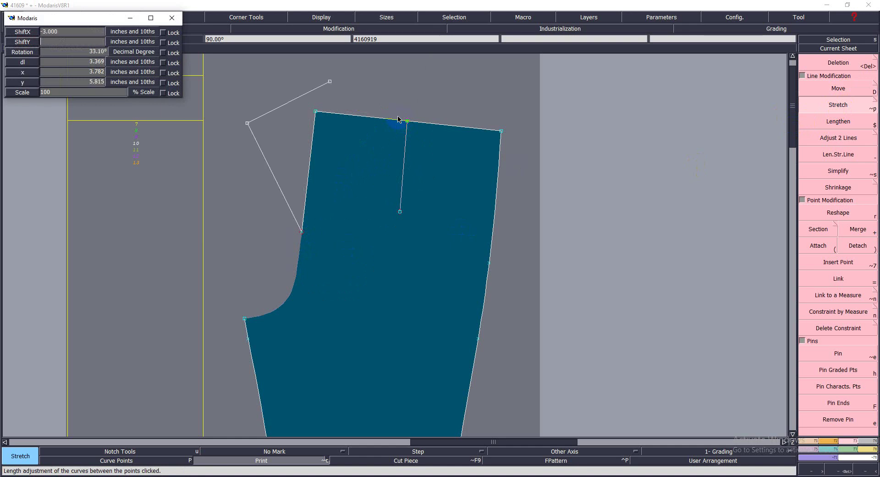
text(-0)
text(.3)
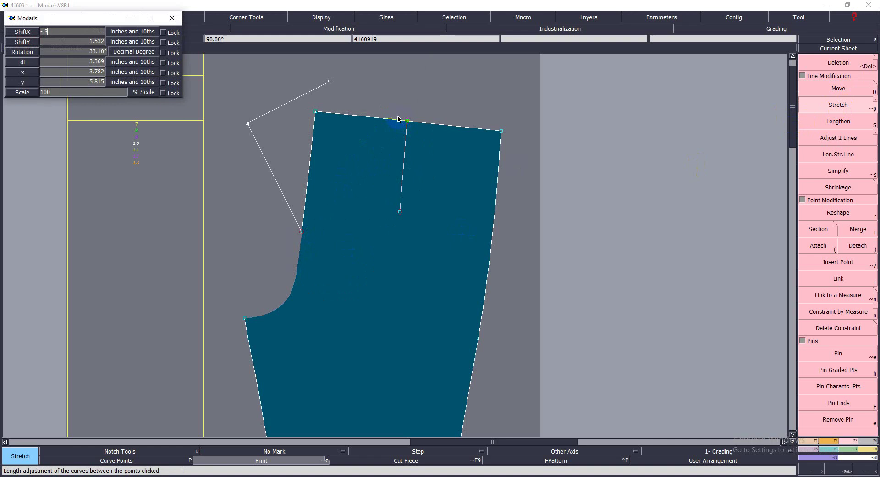
key(Return)
click(484, 109)
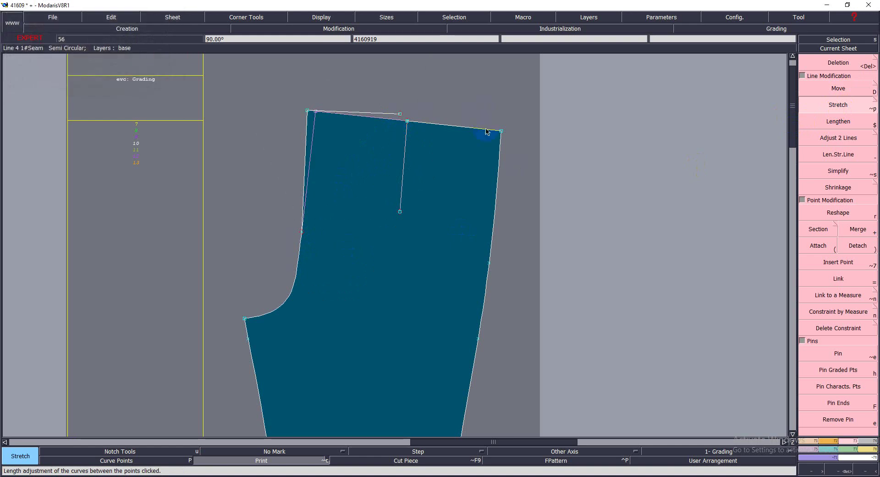
Step: Stretch the right waist section beside the dart outward by 0.3
click(482, 261)
click(454, 216)
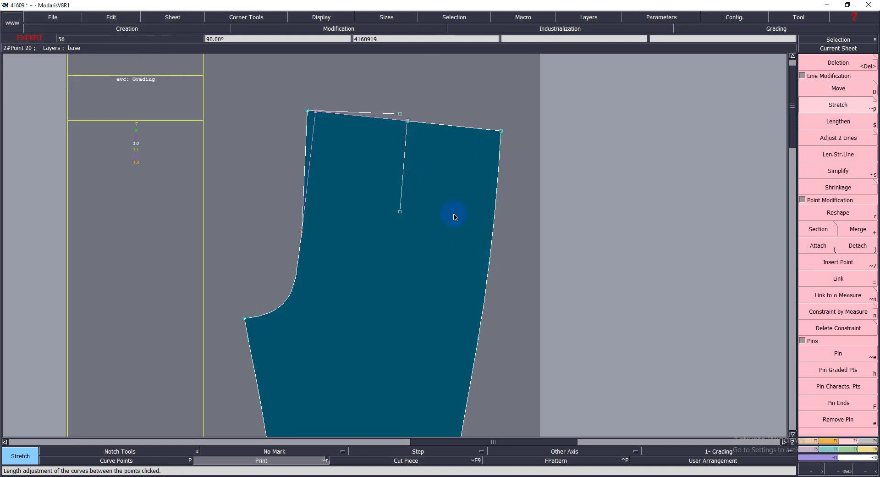
click(408, 121)
key(Tab)
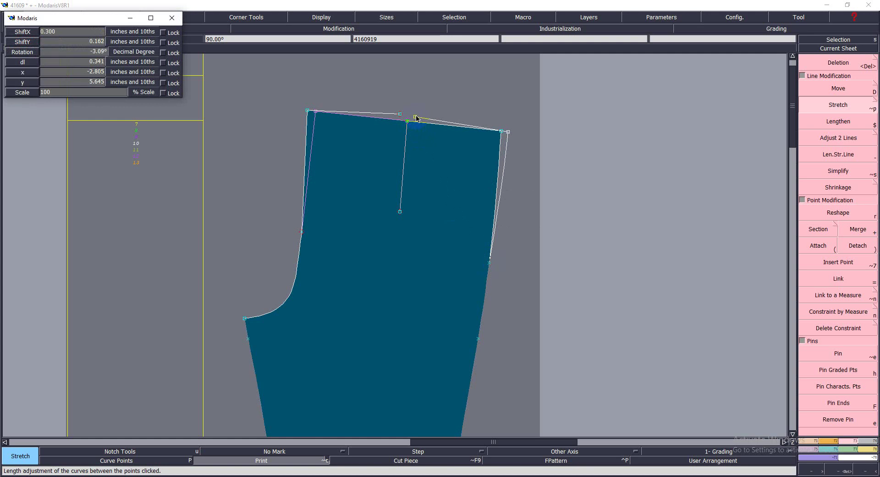
key(Return)
Step: Apply a Dart Cap using the dart tip and both dart legs on the waist
key(z)
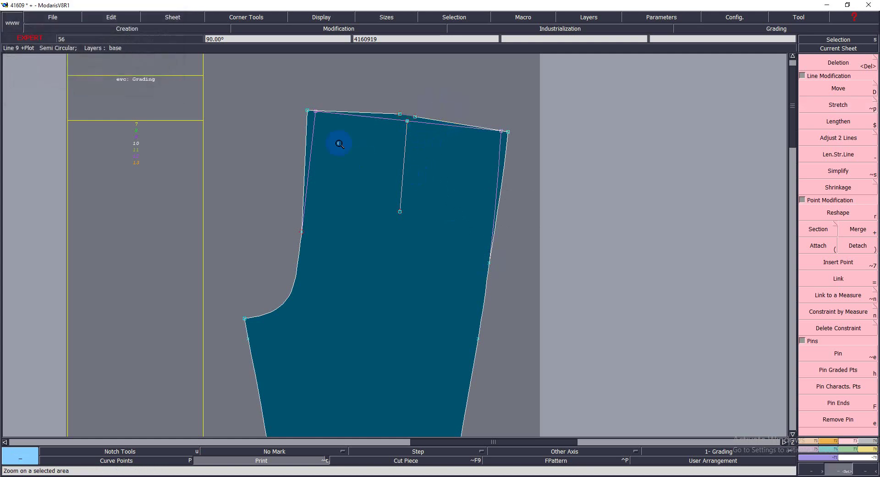
drag(526, 310, 527, 316)
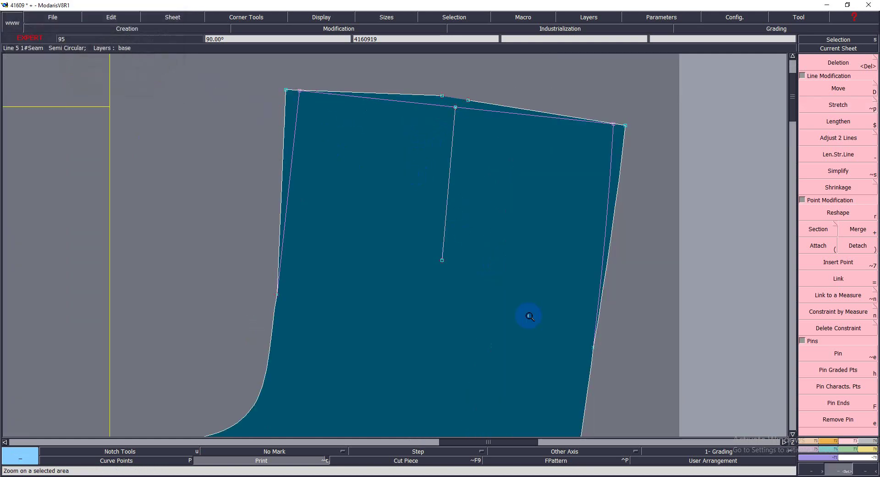
key(F3)
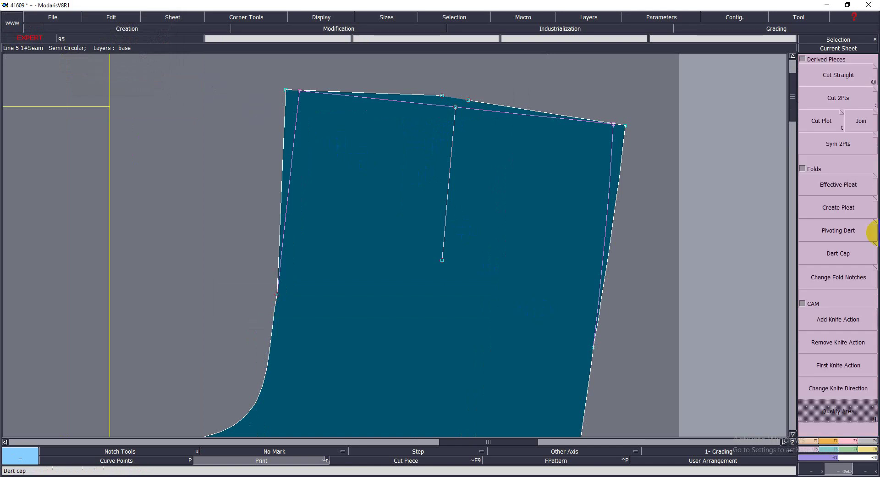
click(840, 257)
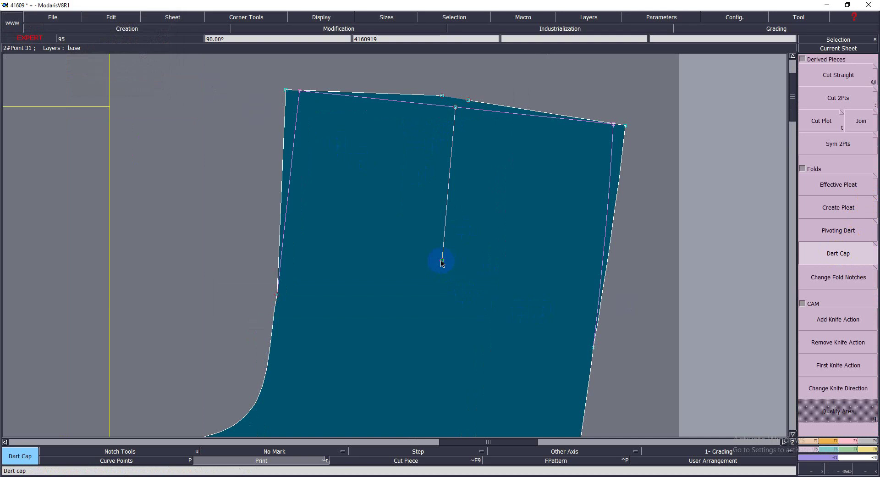
click(442, 261)
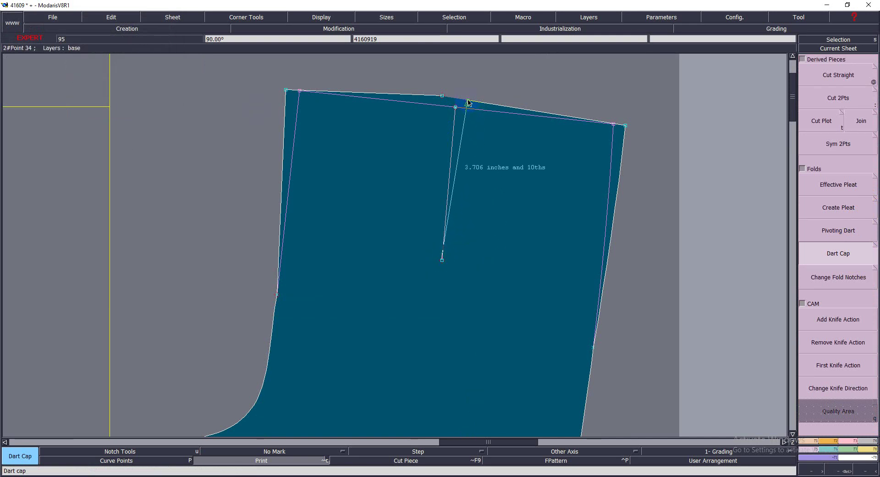
click(450, 100)
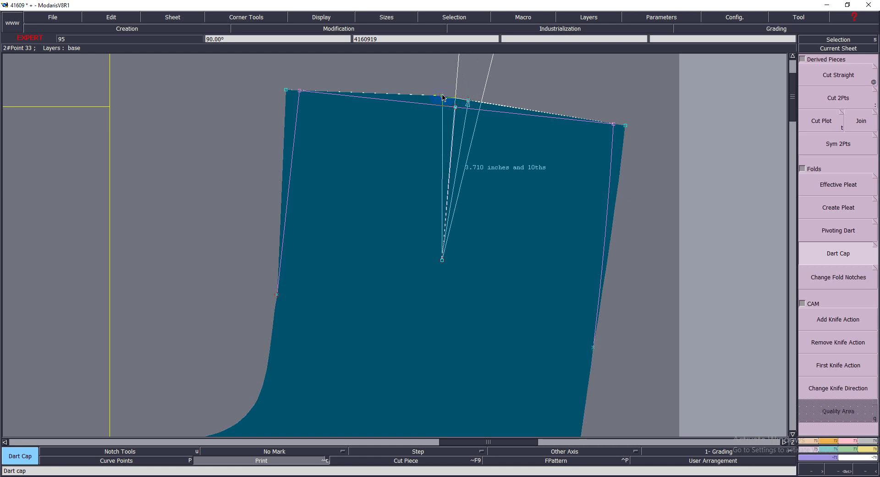
click(442, 97)
Step: Delete the notch's two corner points so the waist runs as one slanted line
key(z)
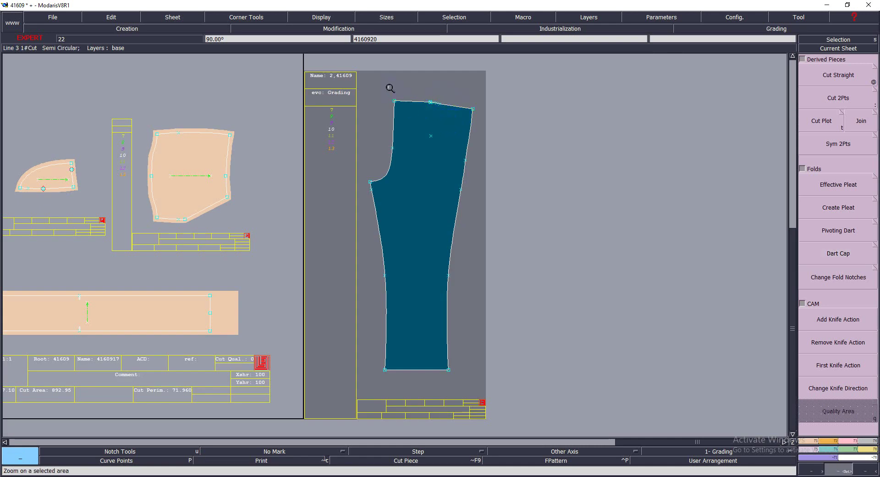
drag(390, 88, 466, 163)
drag(397, 130, 401, 196)
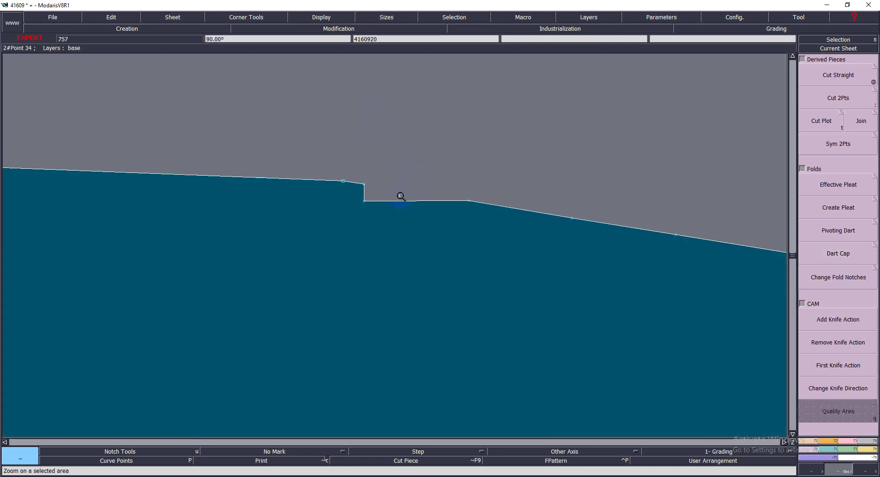
drag(284, 146, 419, 263)
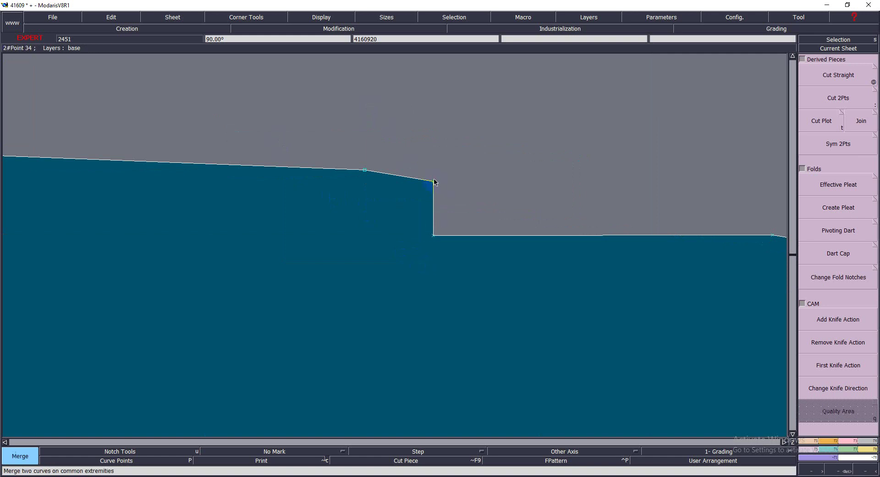
key(Delete)
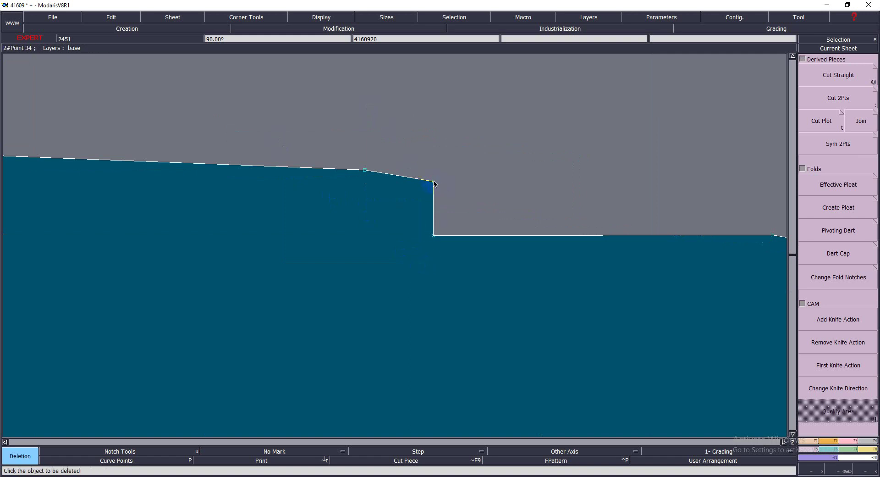
click(434, 182)
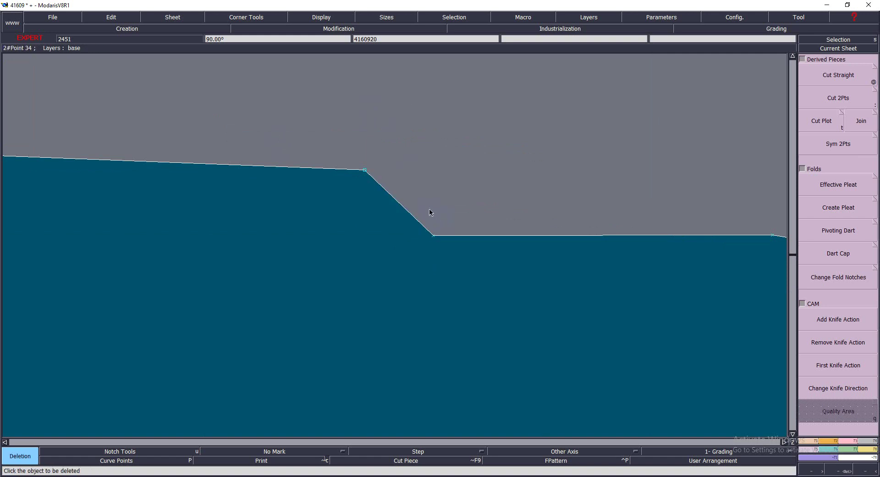
key(Delete)
click(365, 171)
Step: Draw two dart legs from the waistline points down to the dart tip
key(f)
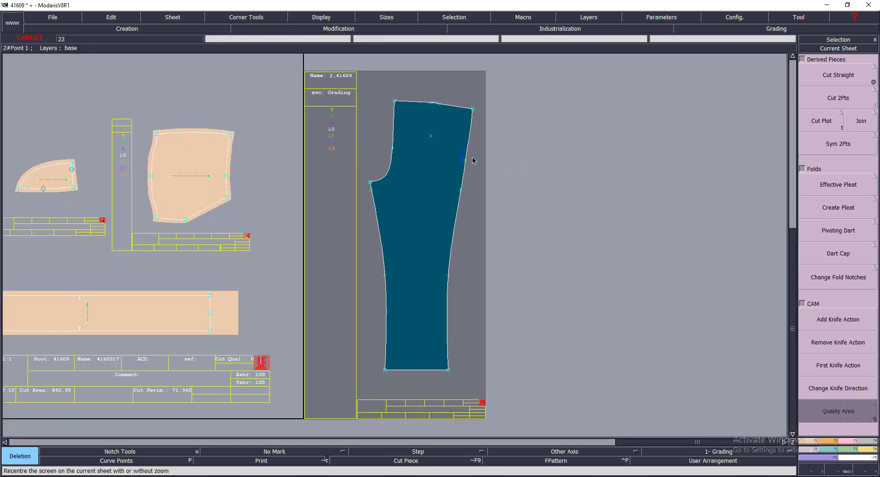
key(z)
drag(412, 94, 462, 163)
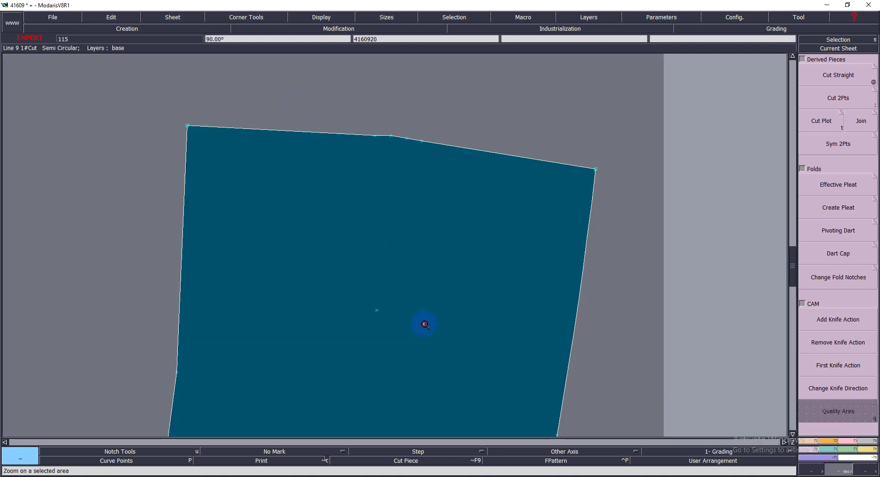
drag(426, 324, 440, 343)
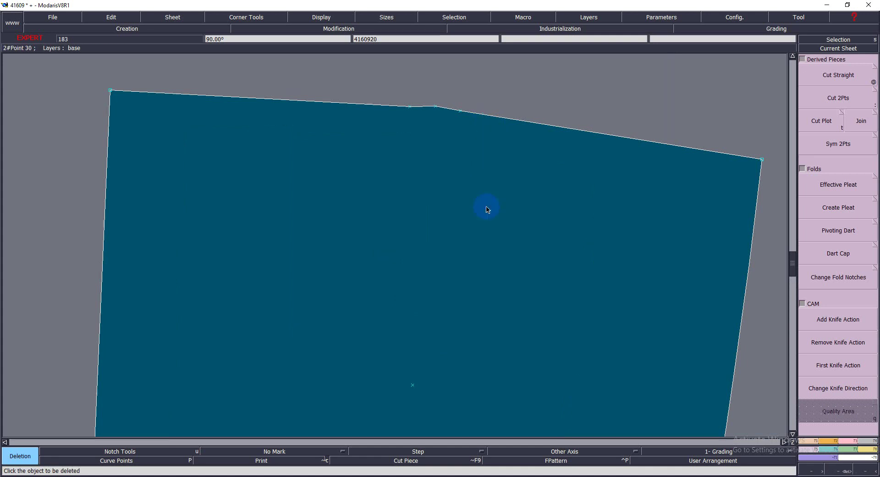
key(l)
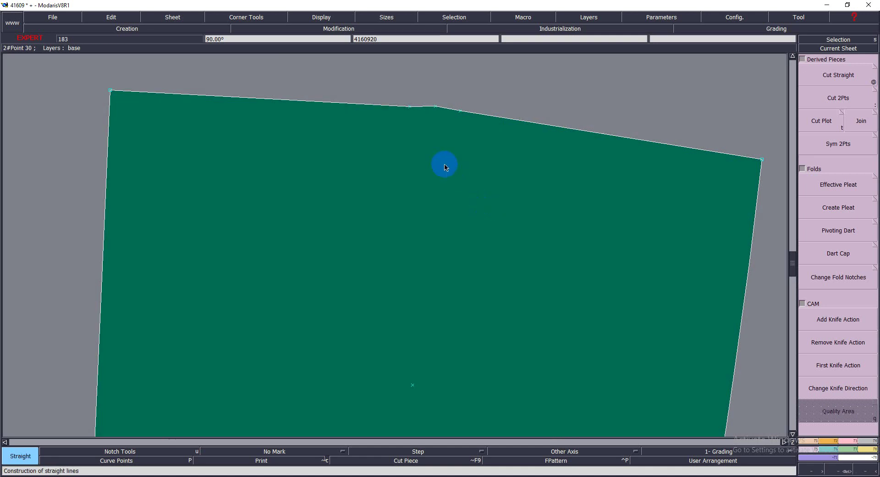
click(409, 107)
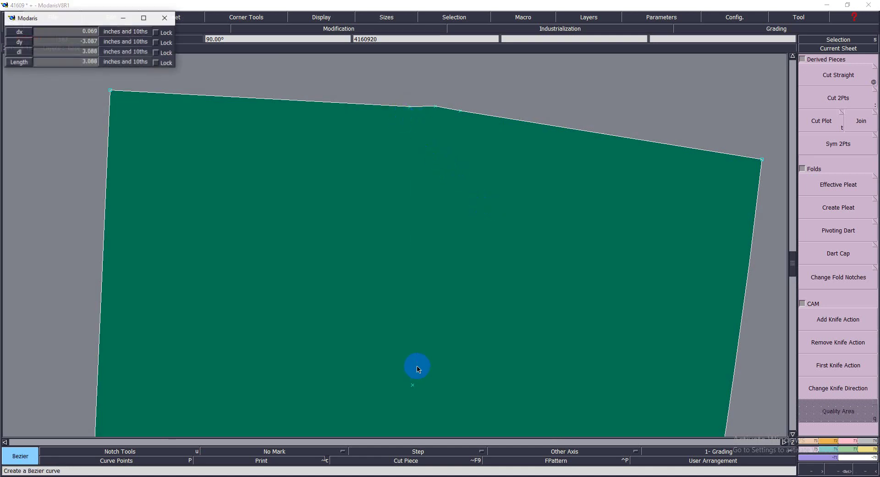
click(414, 387)
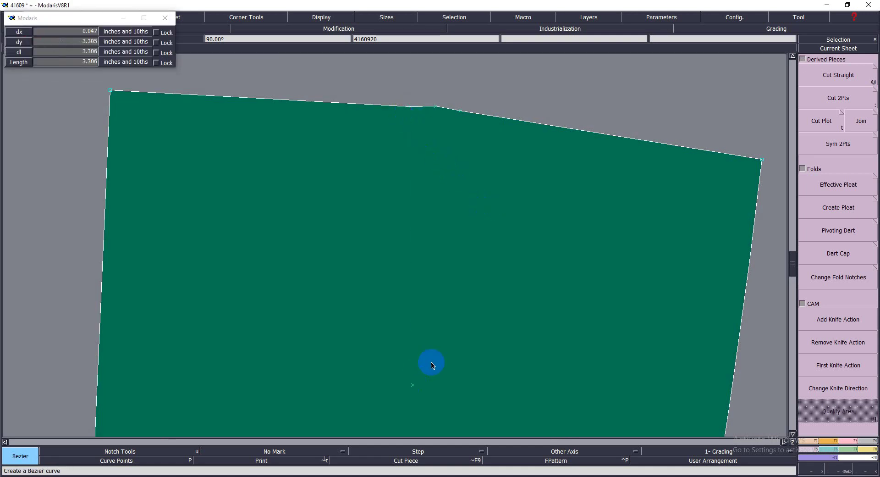
click(459, 112)
click(435, 107)
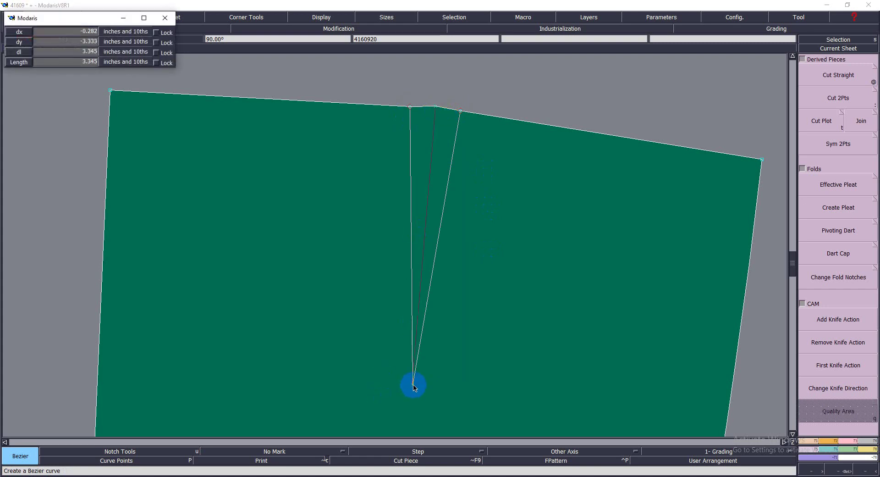
click(413, 386)
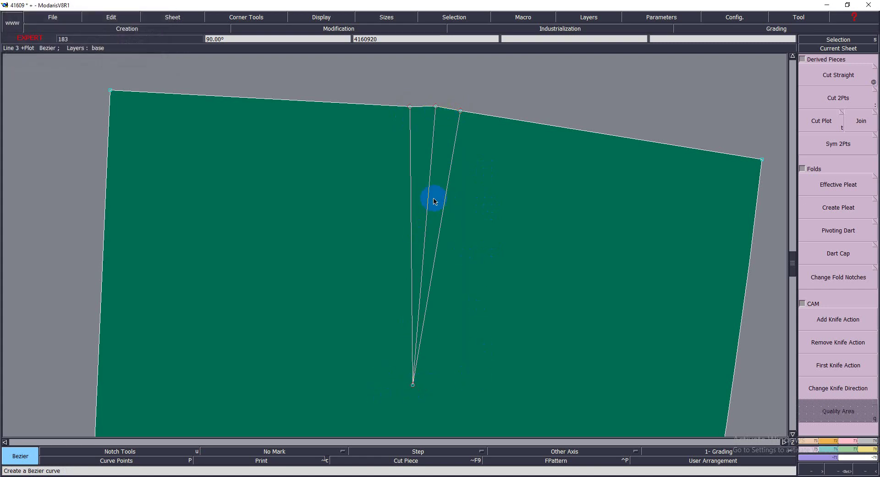
key(z)
drag(412, 102, 491, 164)
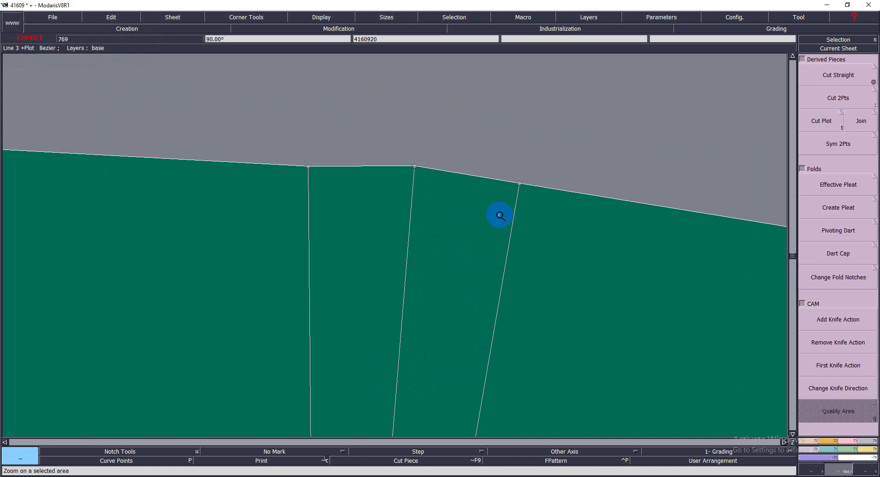
Step: Measure the waist segments between the dart legs, each 0.302 inches
key(l)
click(308, 166)
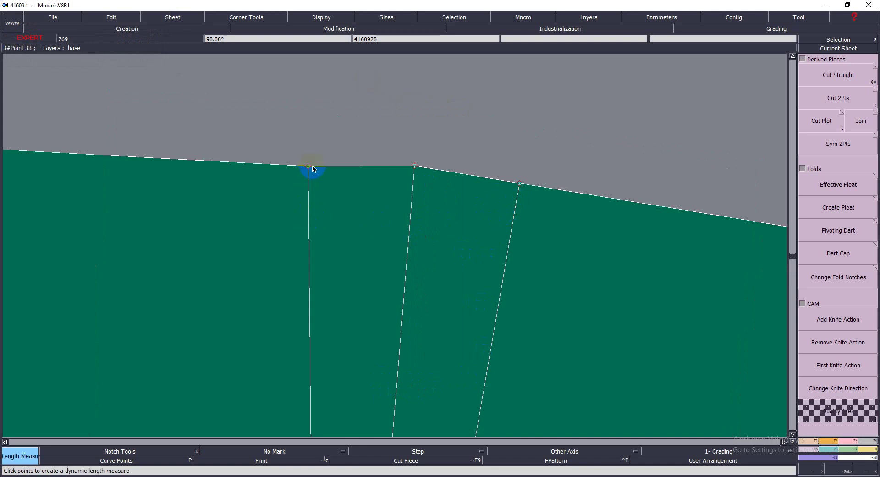
click(414, 166)
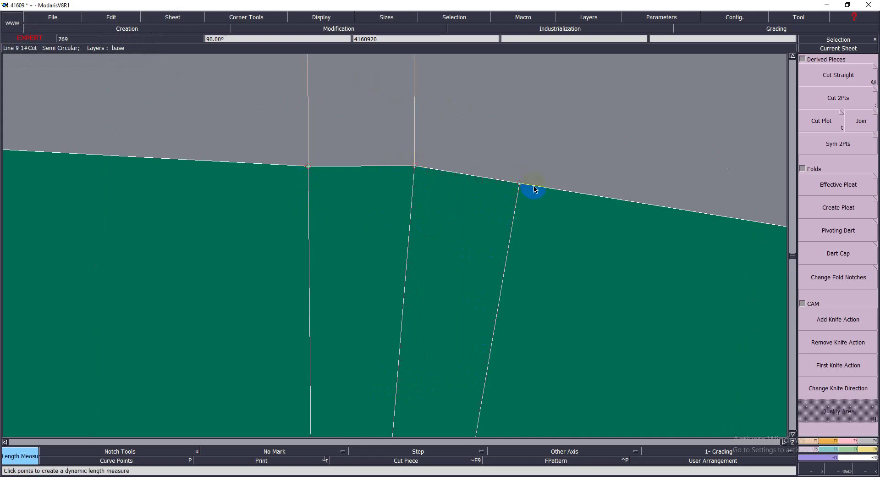
click(520, 184)
key(Home)
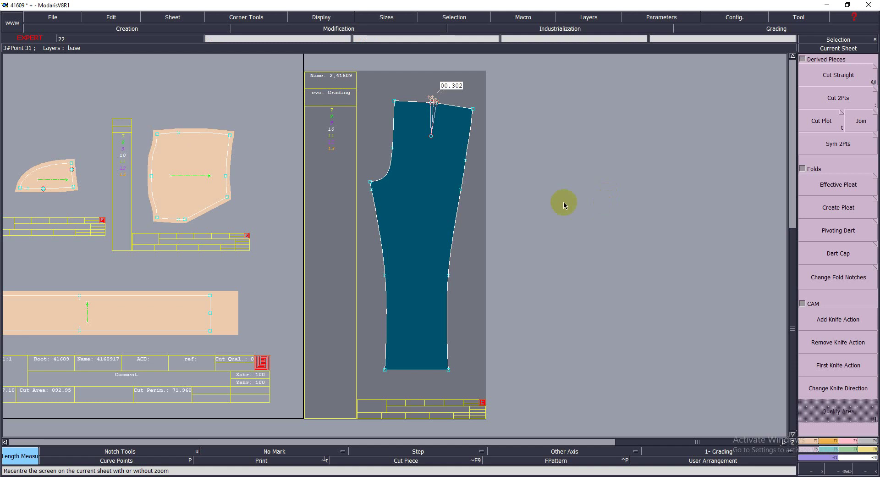
Step: Measure both dart legs from the waist to the tip, each reading 3.319 inches
key(z)
drag(369, 59, 472, 173)
drag(370, 98, 519, 180)
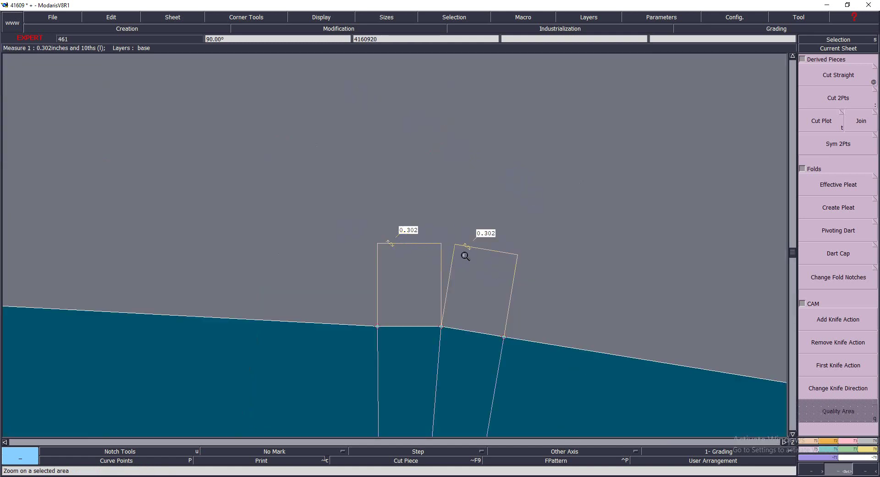
key(Home)
key(z)
drag(401, 77, 464, 172)
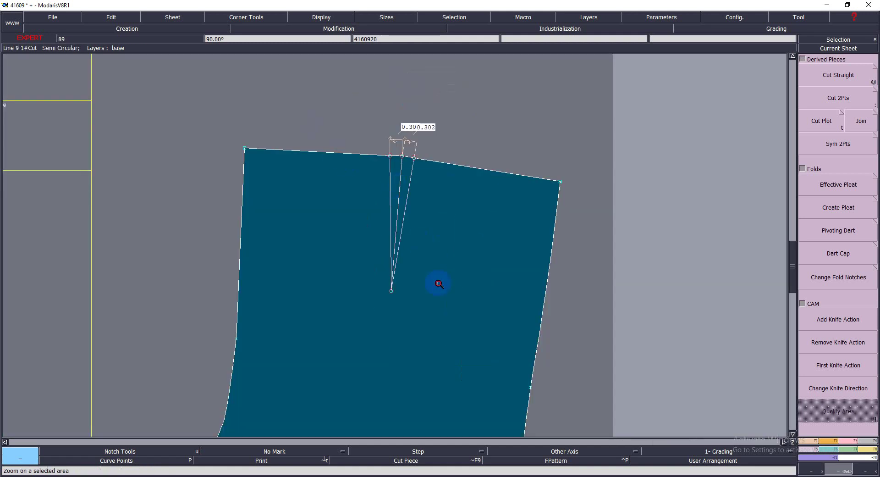
drag(319, 152, 447, 299)
key(l)
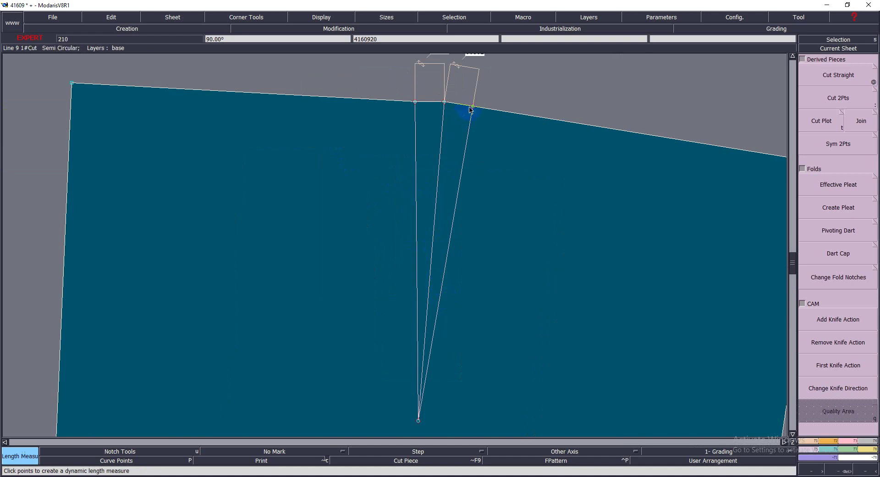
click(473, 106)
click(418, 419)
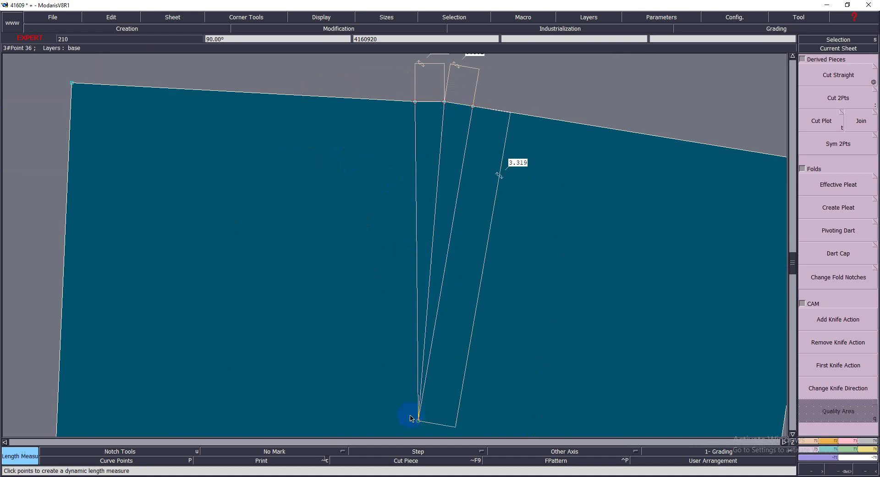
click(415, 103)
click(417, 420)
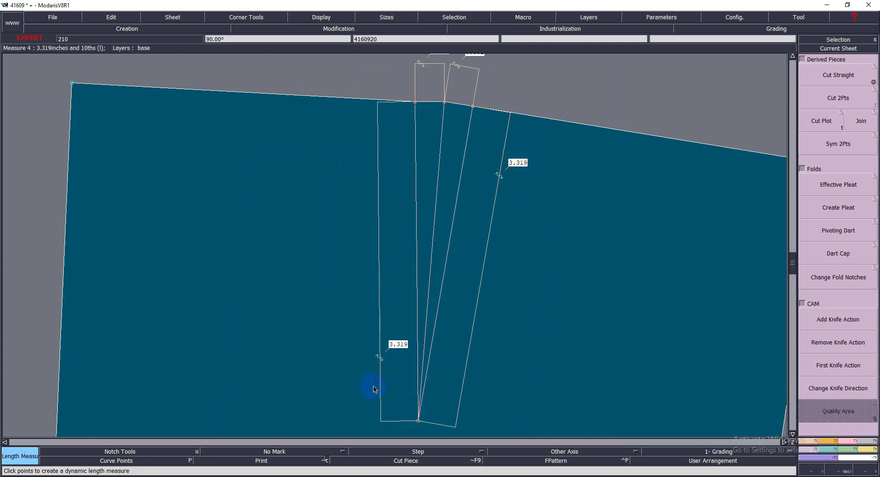
key(Home)
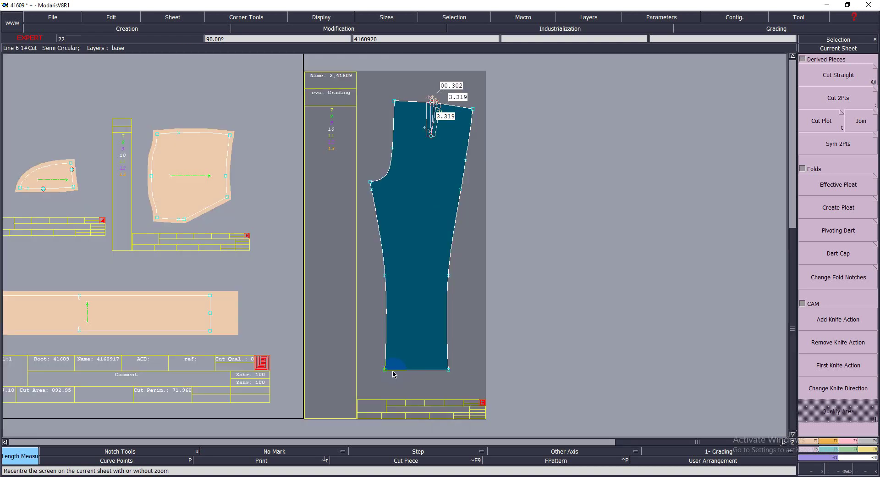
Step: Delete the extra trouser piece sheet from the desk
key(z)
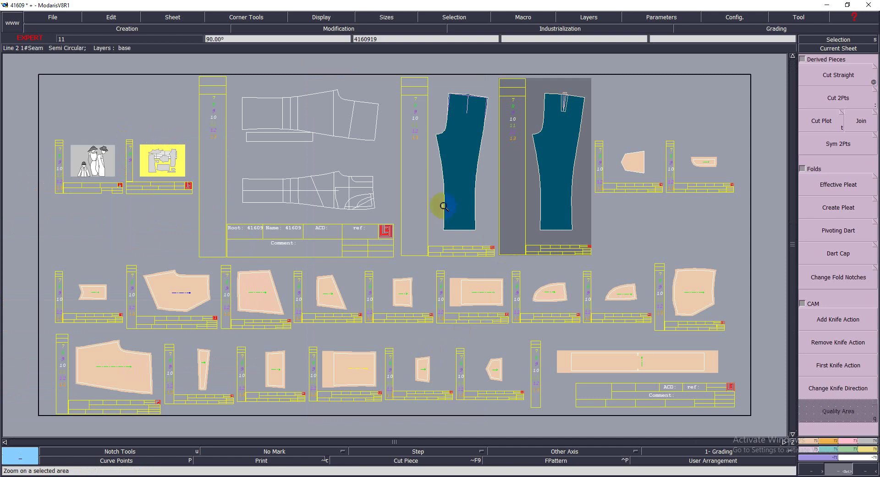
key(Delete)
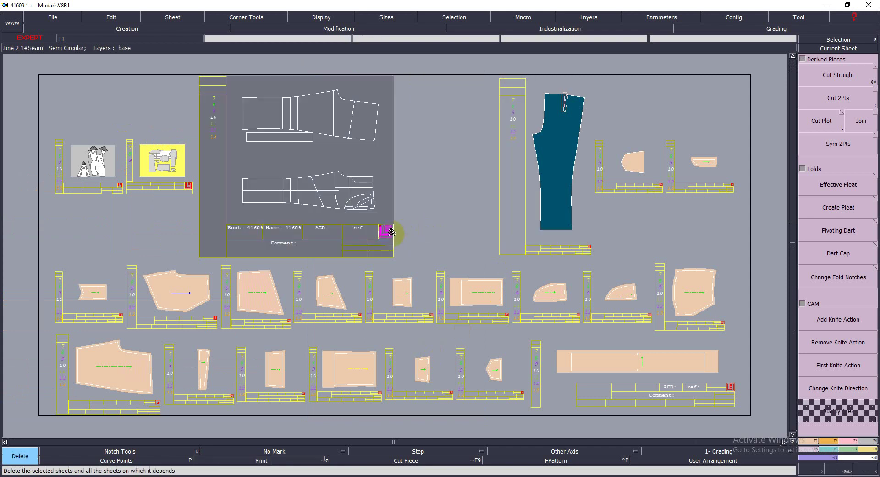
drag(325, 123, 402, 164)
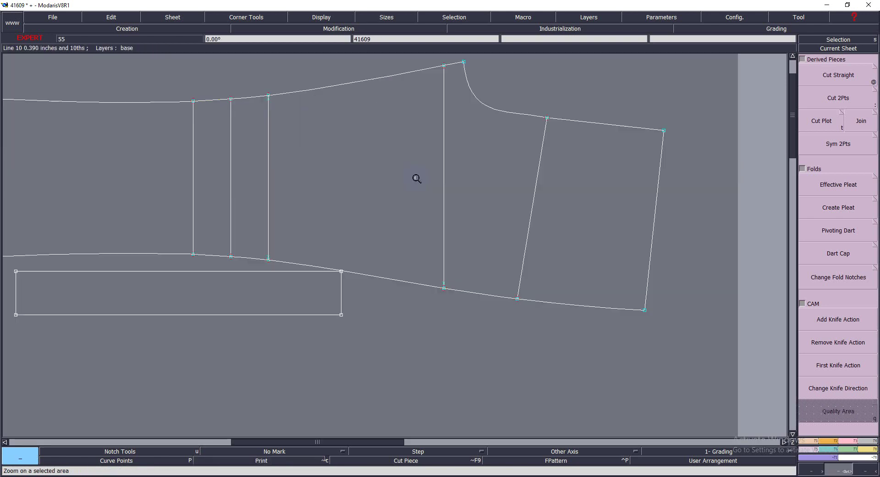
right_click(128, 173)
click(559, 193)
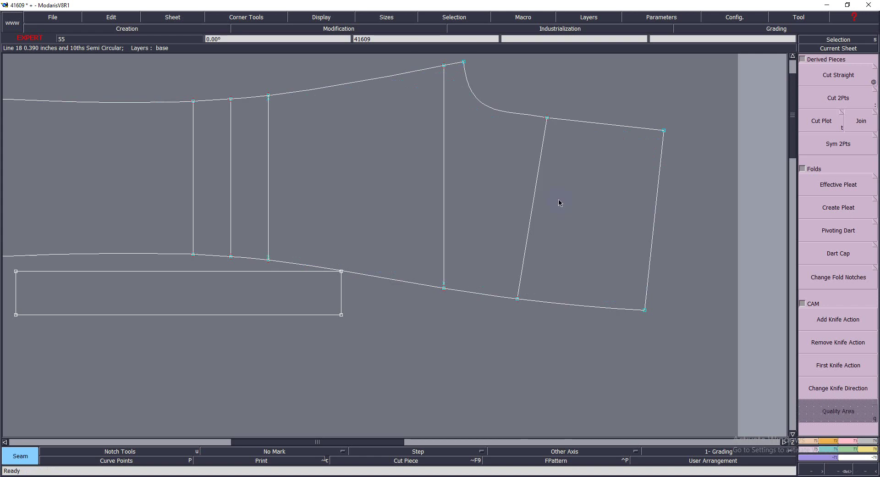
key(Home)
Step: Marry the horizontal trouser piece onto the darted piece and move it to the leg's hem
key(m)
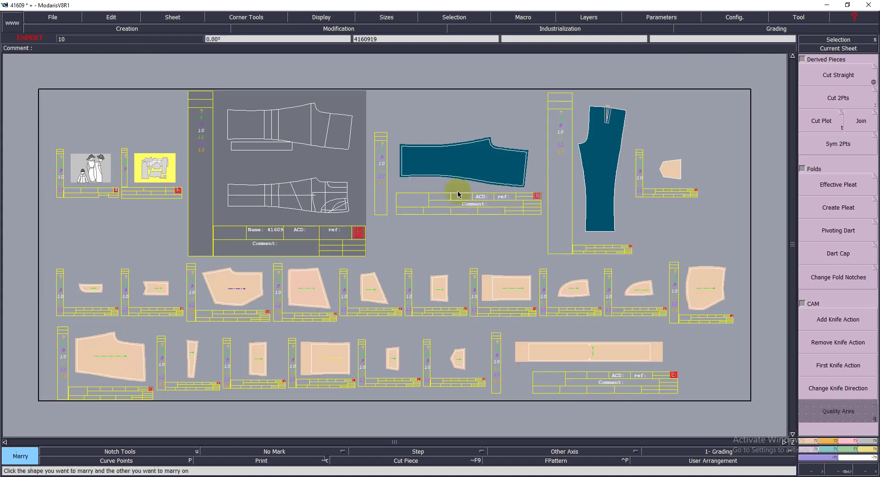
click(569, 184)
key(z)
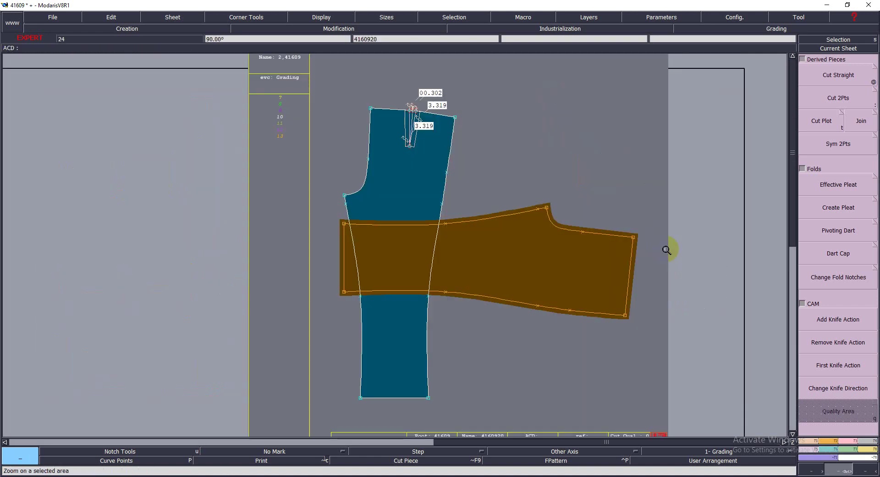
key(shift+m)
mouse_move(403, 292)
mouse_down()
mouse_move(420, 289)
mouse_move(414, 294)
mouse_move(345, 224)
mouse_up()
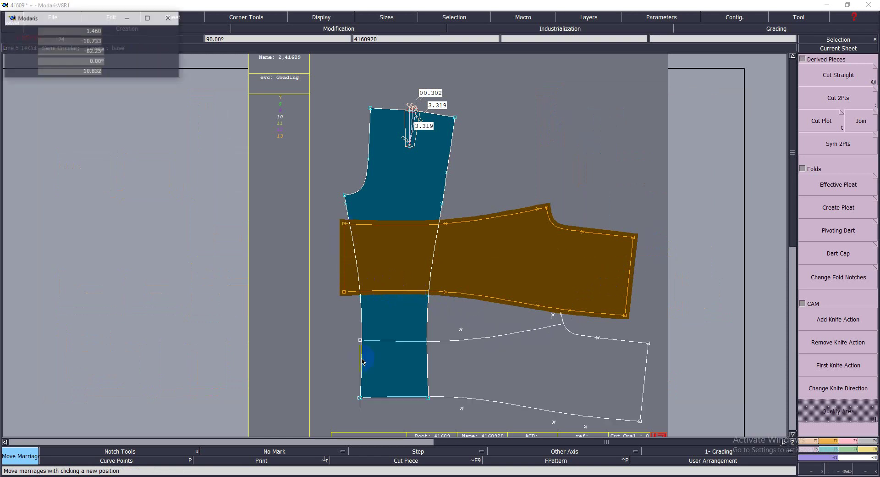
click(362, 398)
scroll(526, 349, down, 2)
drag(526, 350, 447, 328)
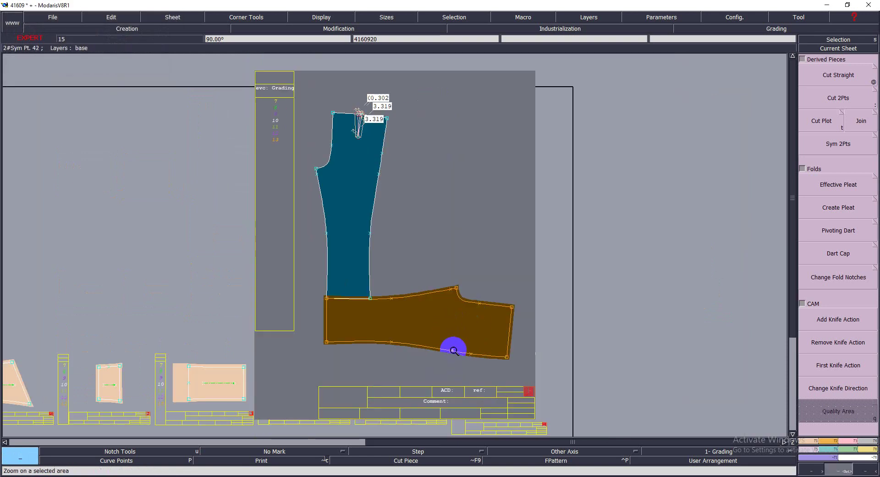
drag(334, 349, 352, 334)
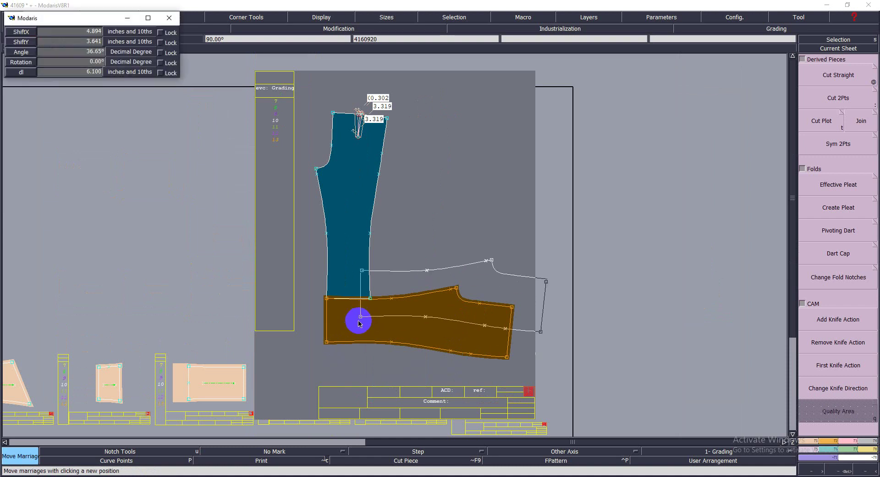
click(358, 324)
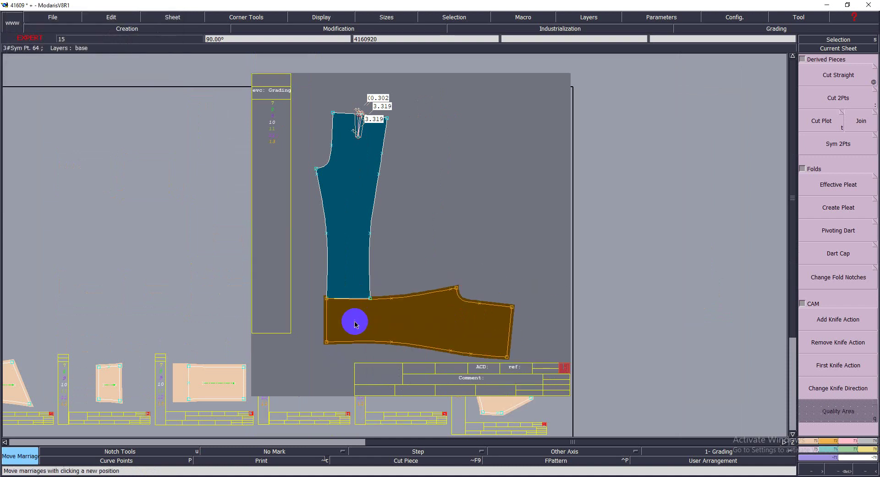
Step: Rotate the married piece about a pivot so it lies over the darted leg
click(354, 325)
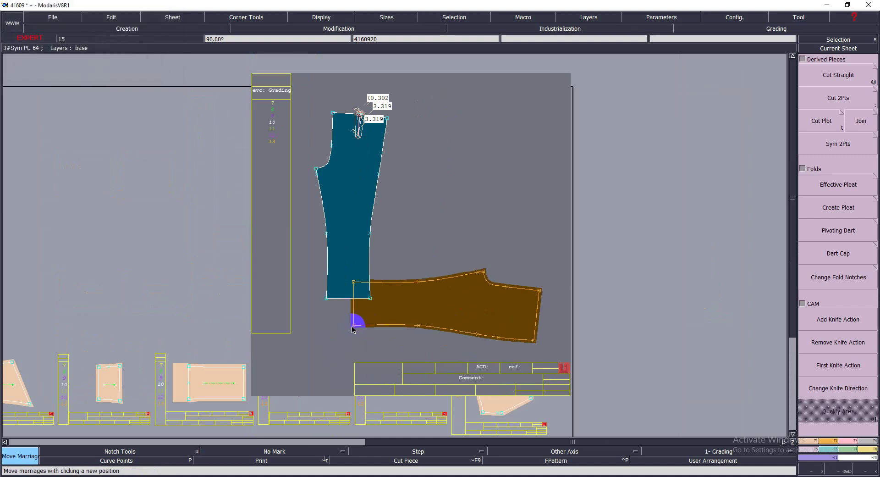
click(353, 326)
click(327, 341)
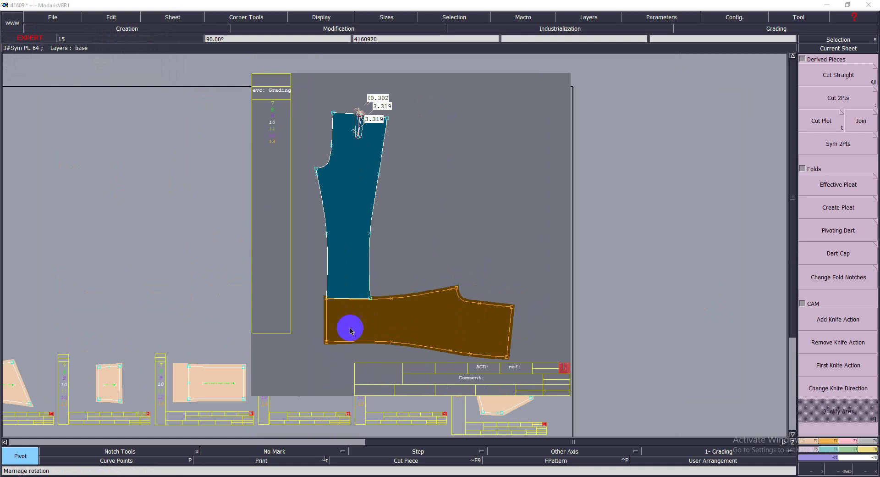
click(364, 301)
Step: Zoom in on the overlaid pieces' hem and waist to check the outlines align
key(z)
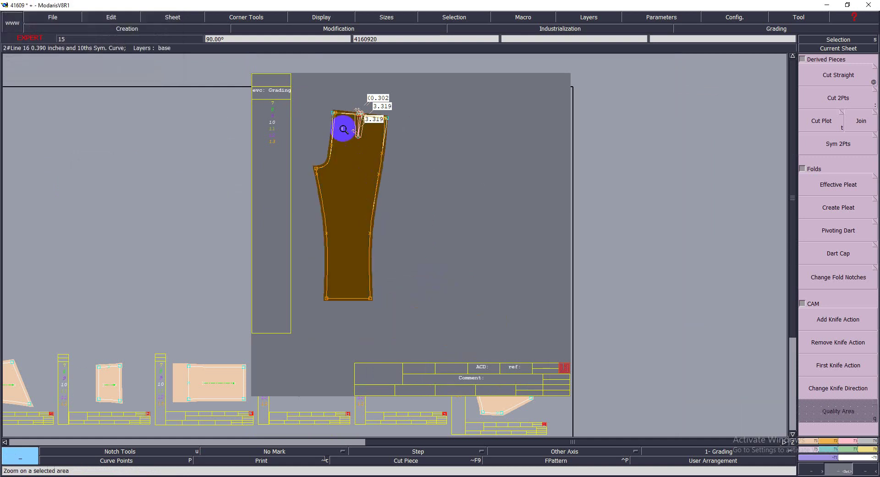
click(410, 335)
click(366, 373)
click(428, 394)
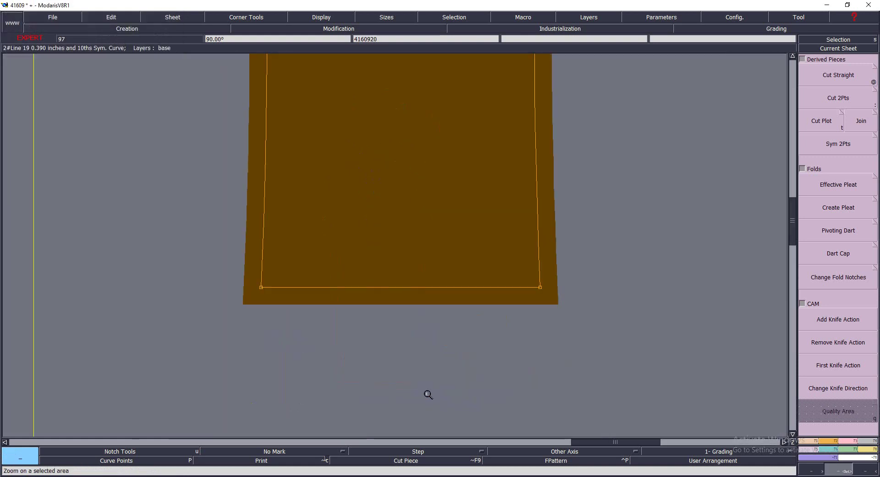
right_click(535, 240)
click(379, 229)
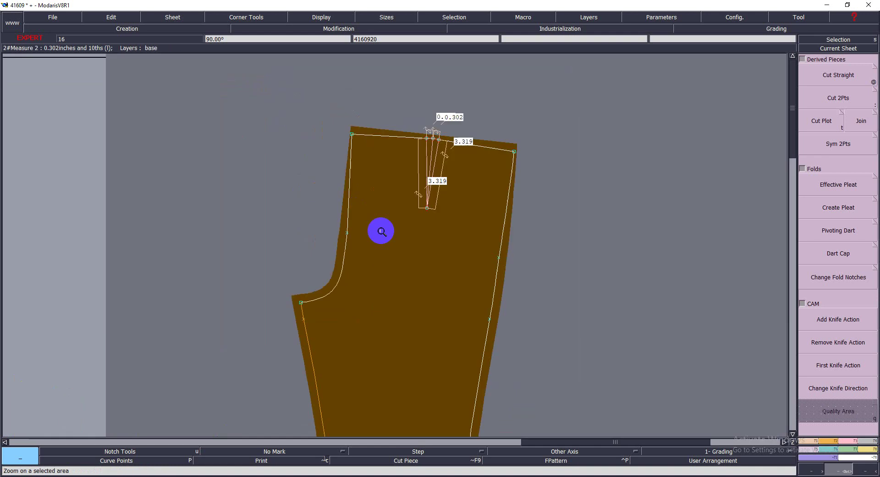
click(257, 461)
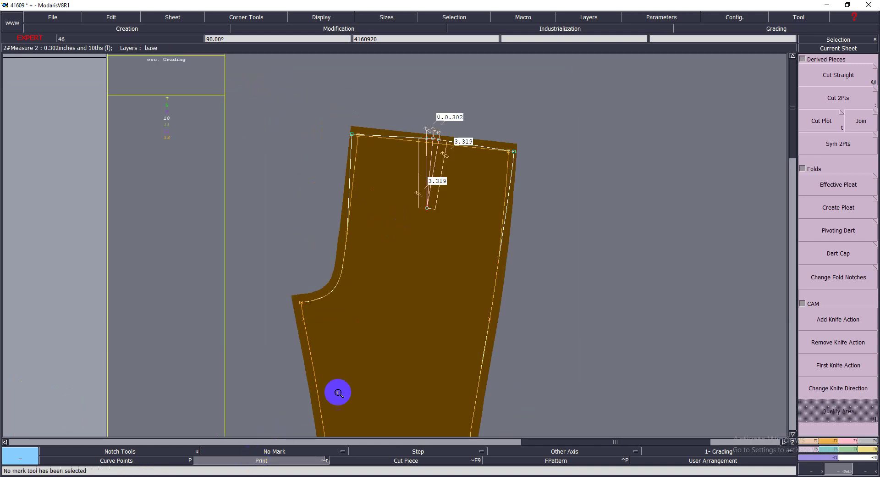
Step: Divorce the married pieces onto separate sheets, zooming in on the waist and dart tops
key(d)
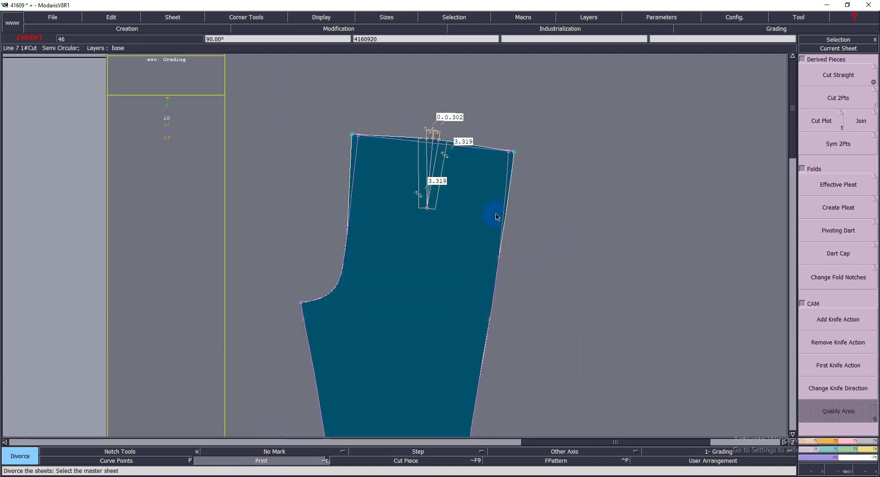
key(z)
drag(311, 102, 557, 243)
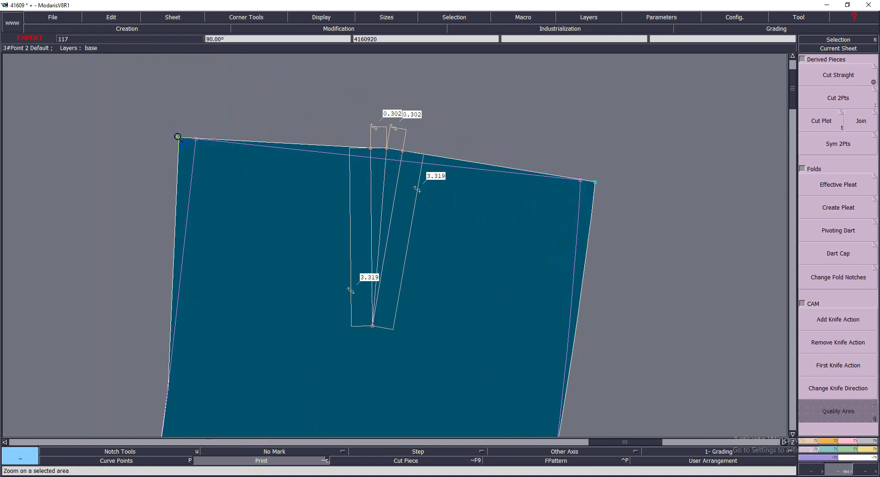
click(573, 226)
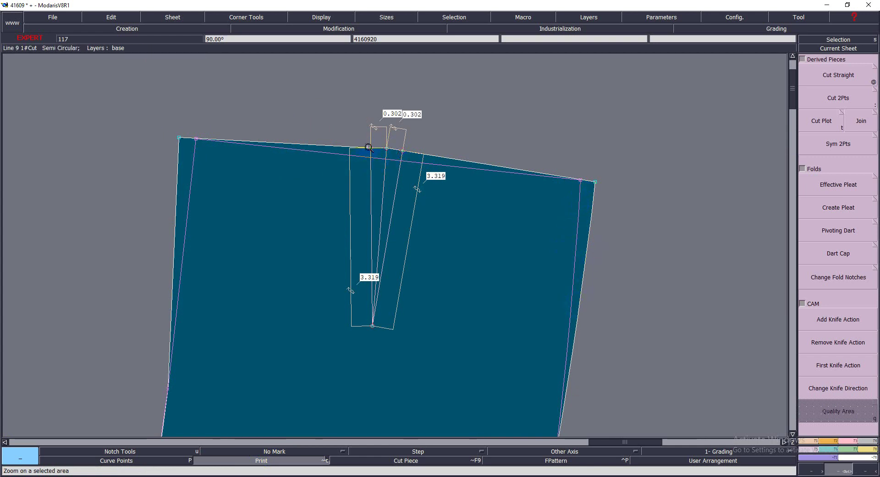
drag(321, 128, 433, 169)
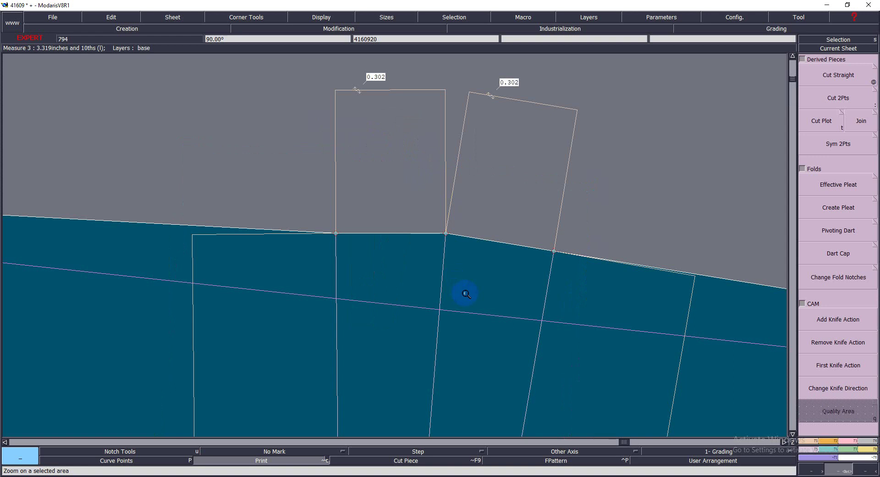
click(466, 294)
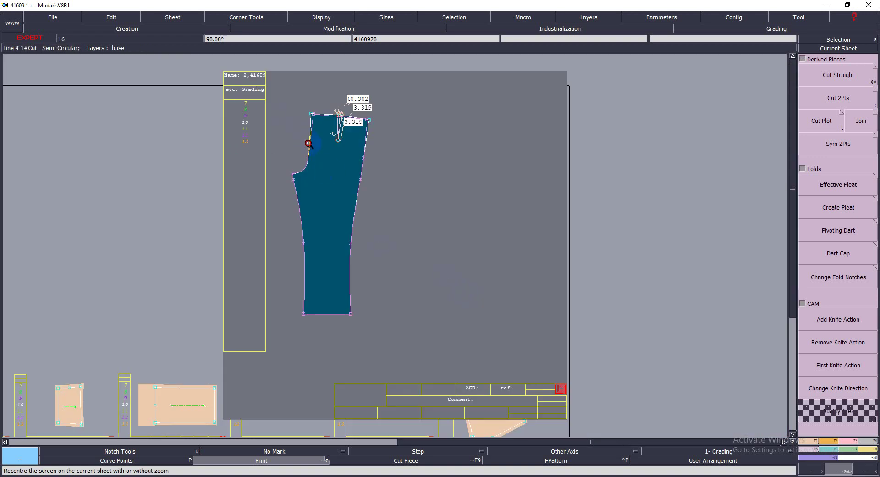
Step: Auto-arrange all sheets across the desk and zoom onto the darted trouser piece
drag(413, 358, 413, 357)
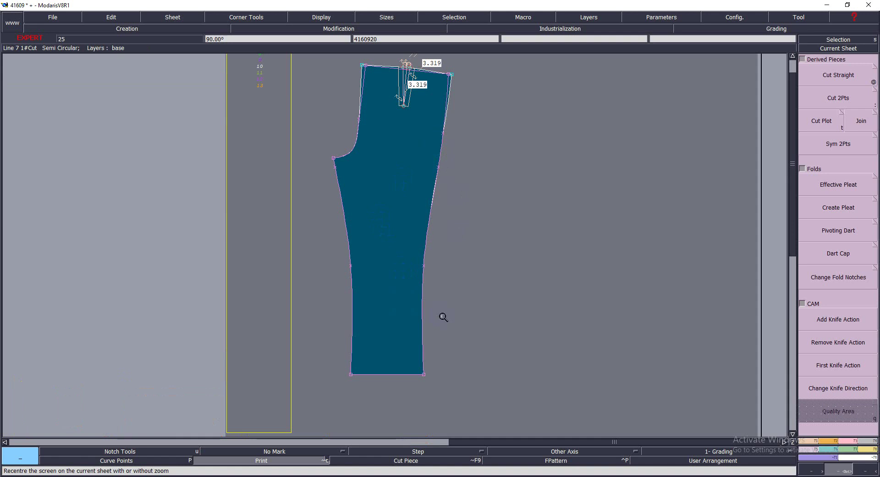
click(444, 317)
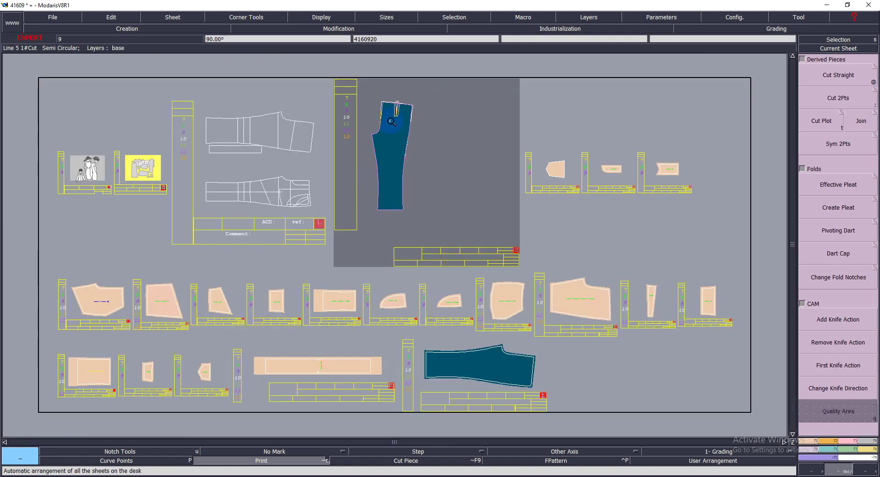
click(402, 202)
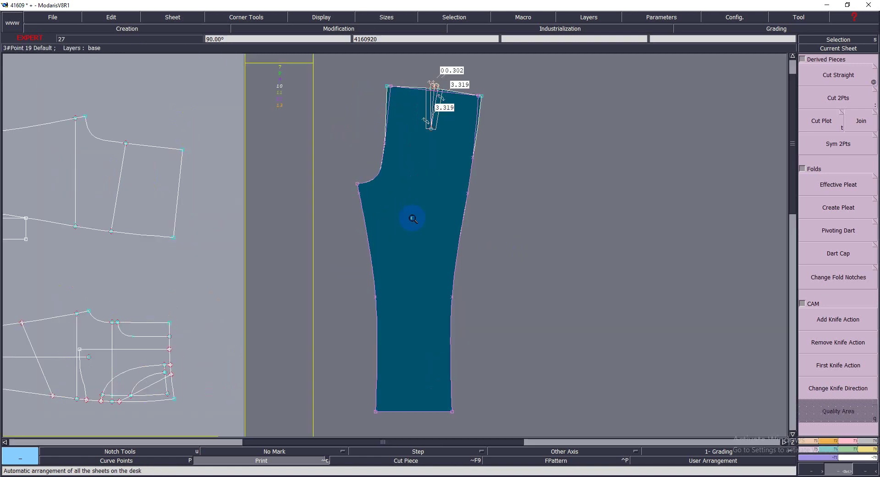